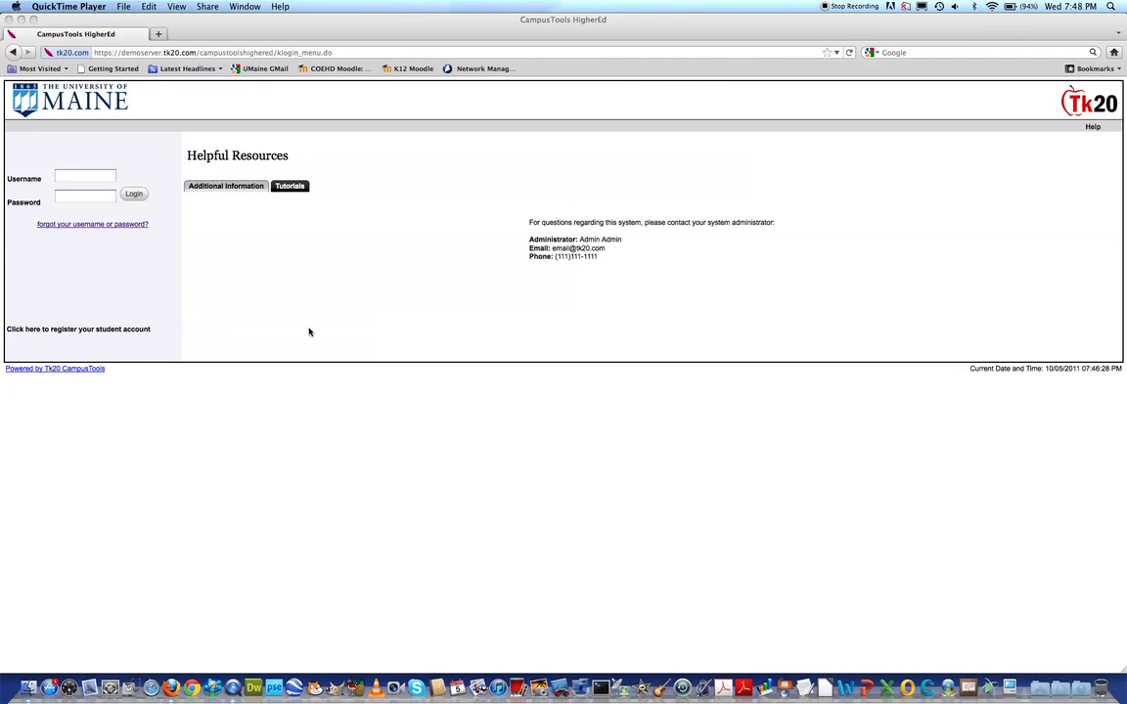
# Log in to CampusTools with the account username and password
pyautogui.click(64, 176)
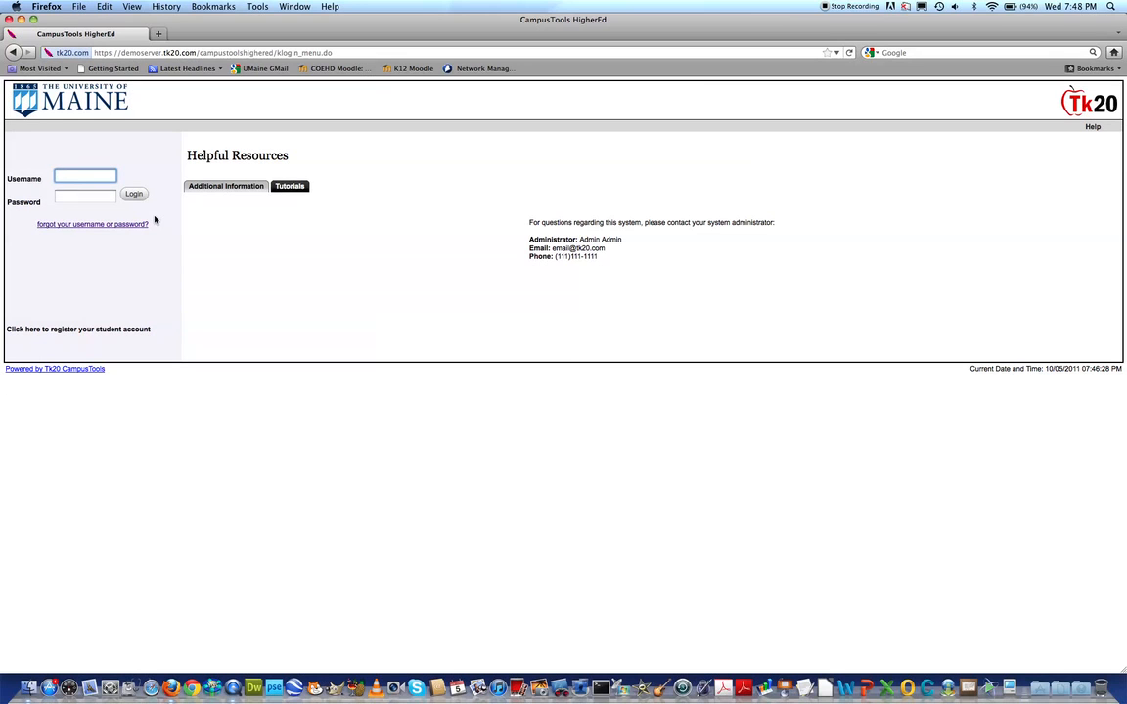
pyautogui.write('jba')
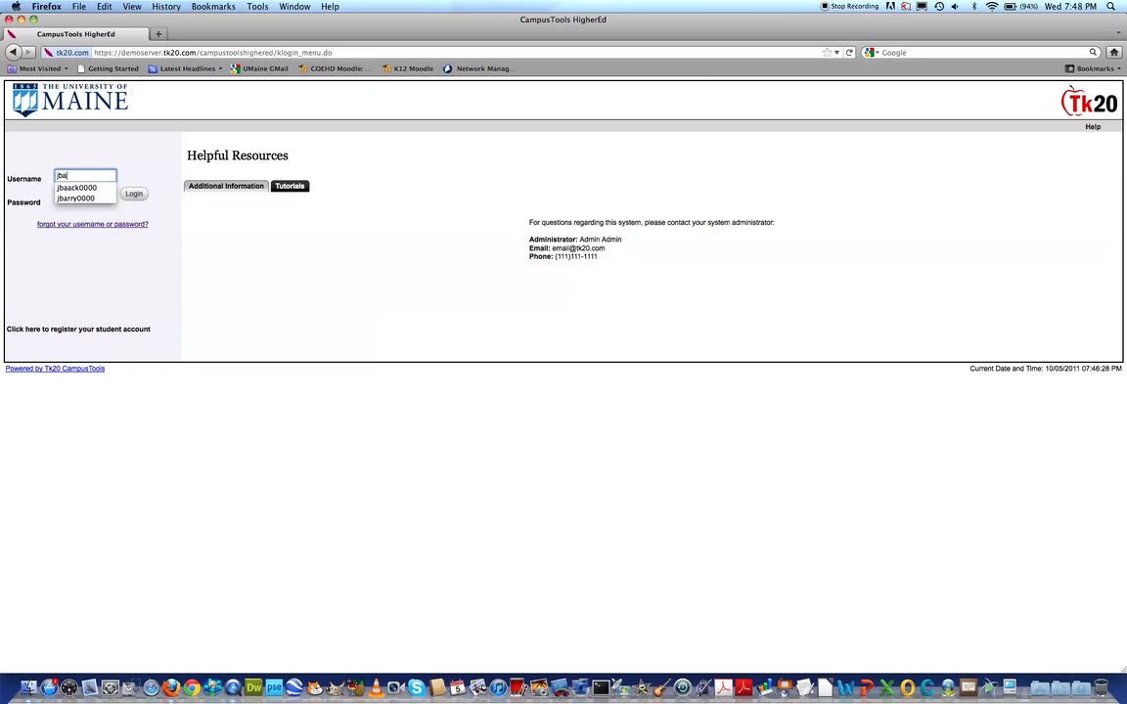
pyautogui.write('ak0000')
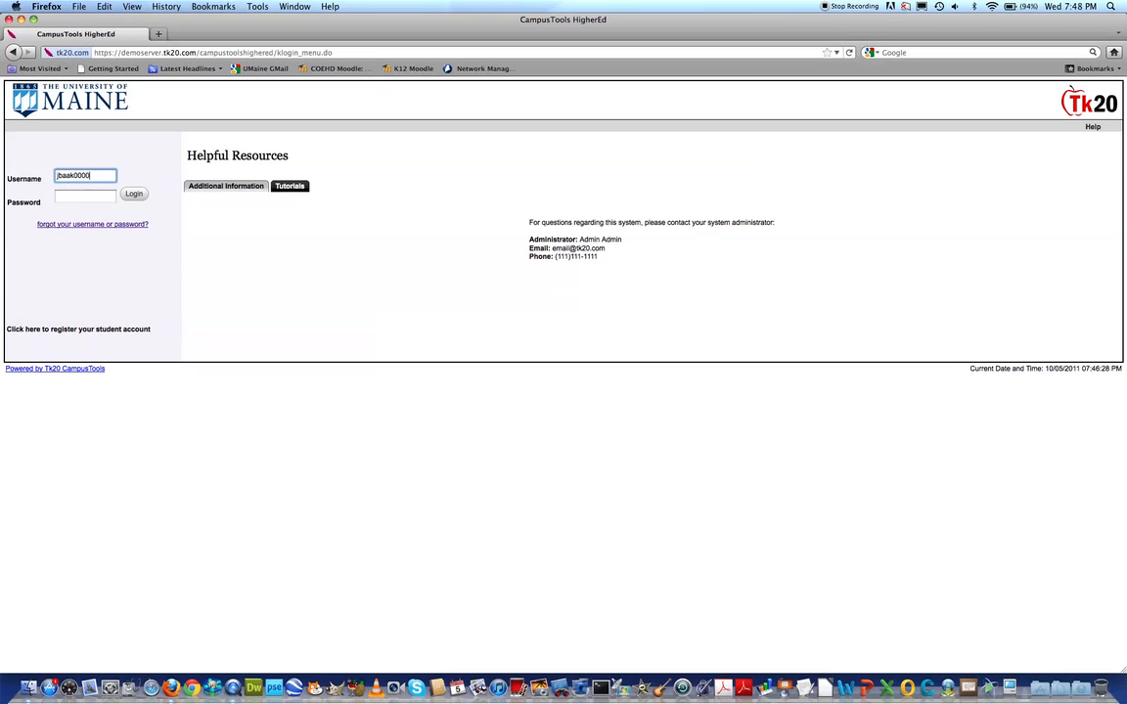
pyautogui.press('Tab')
pyautogui.write('••••••••')
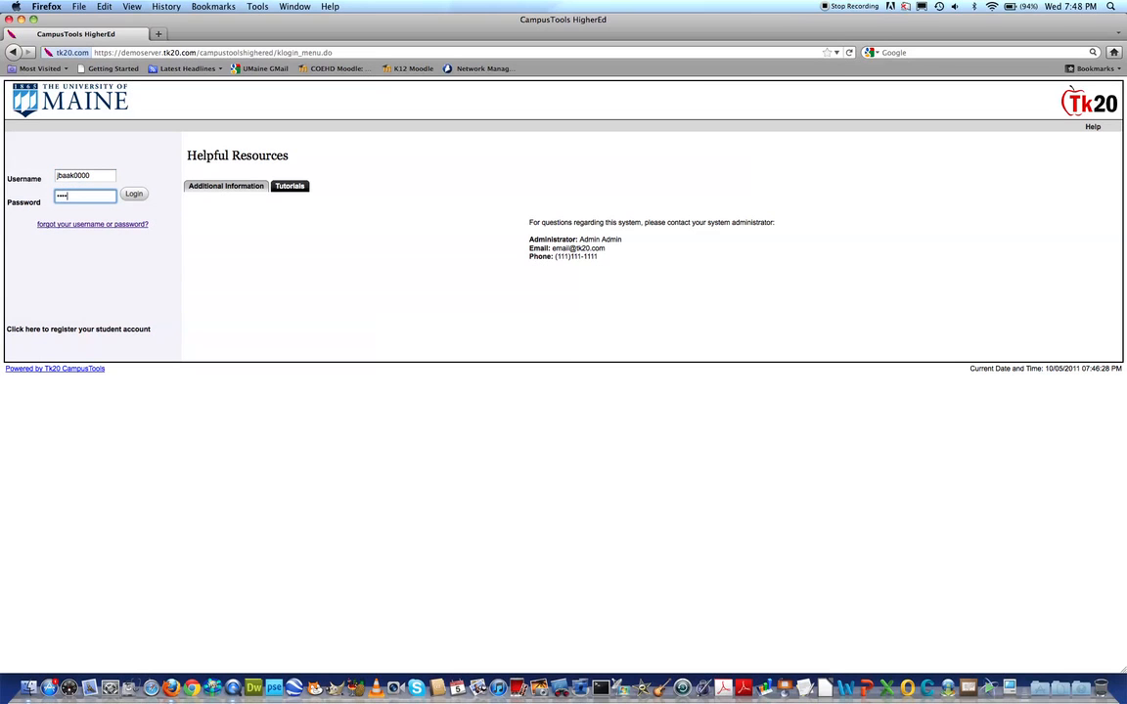
pyautogui.click(73, 175)
pyautogui.write('c')
pyautogui.click(171, 209)
pyautogui.click(136, 194)
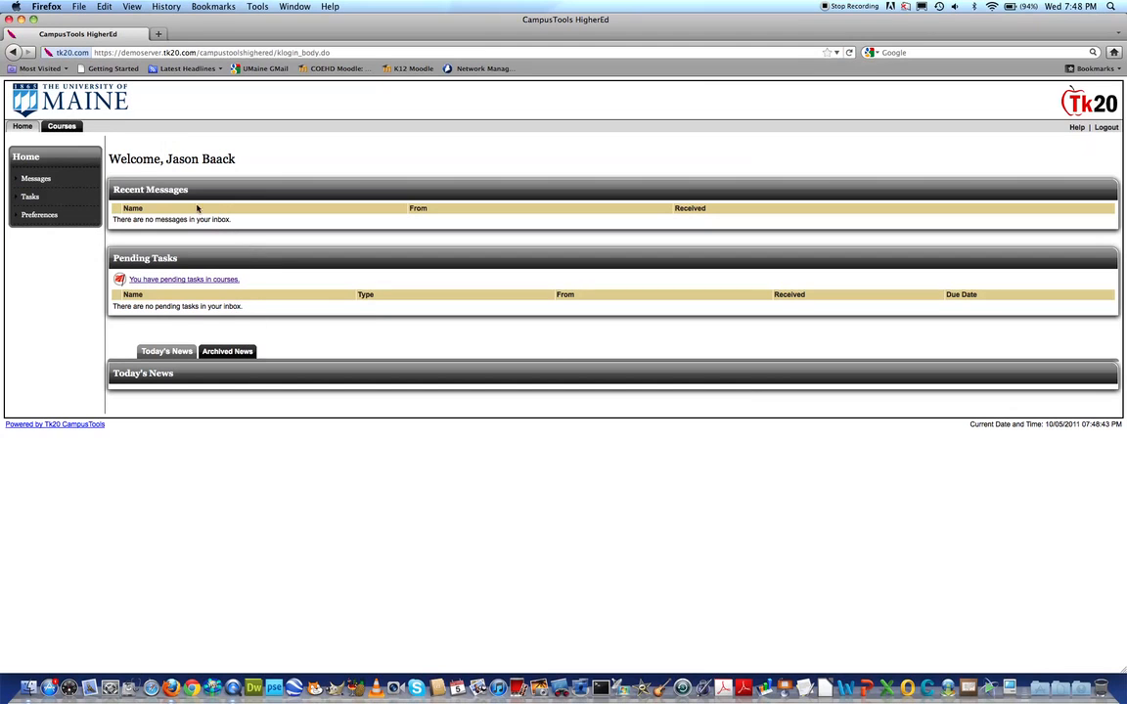
pyautogui.moveTo(110, 161); pyautogui.dragTo(246, 164)
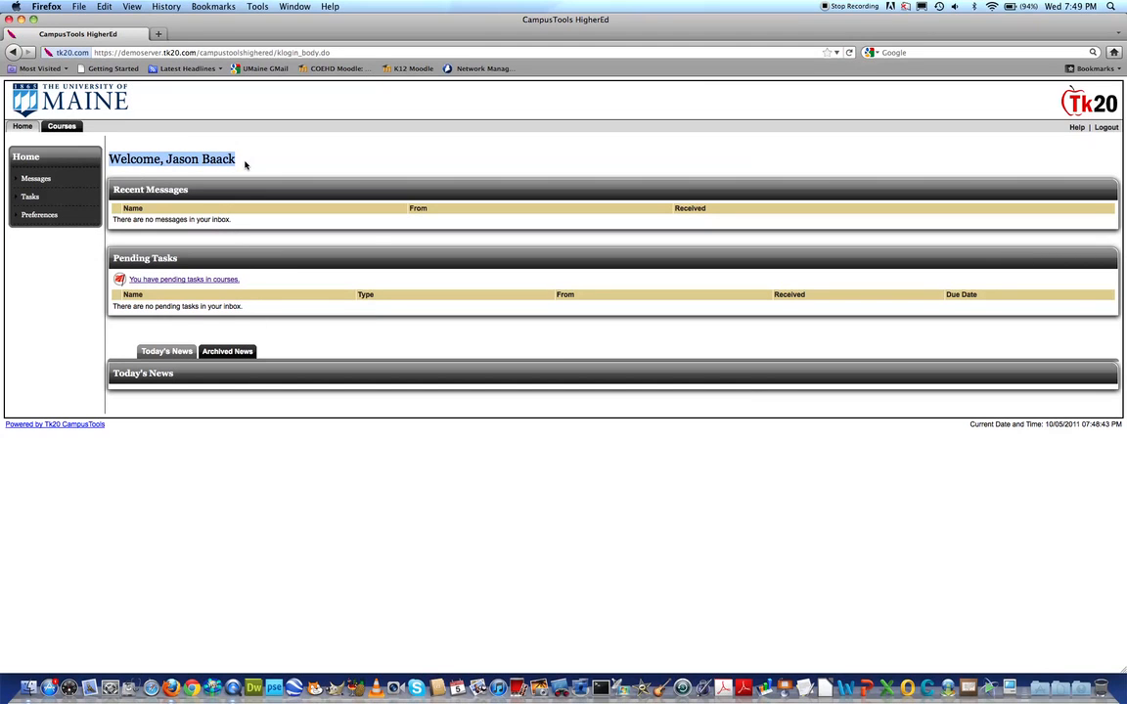
pyautogui.click(327, 165)
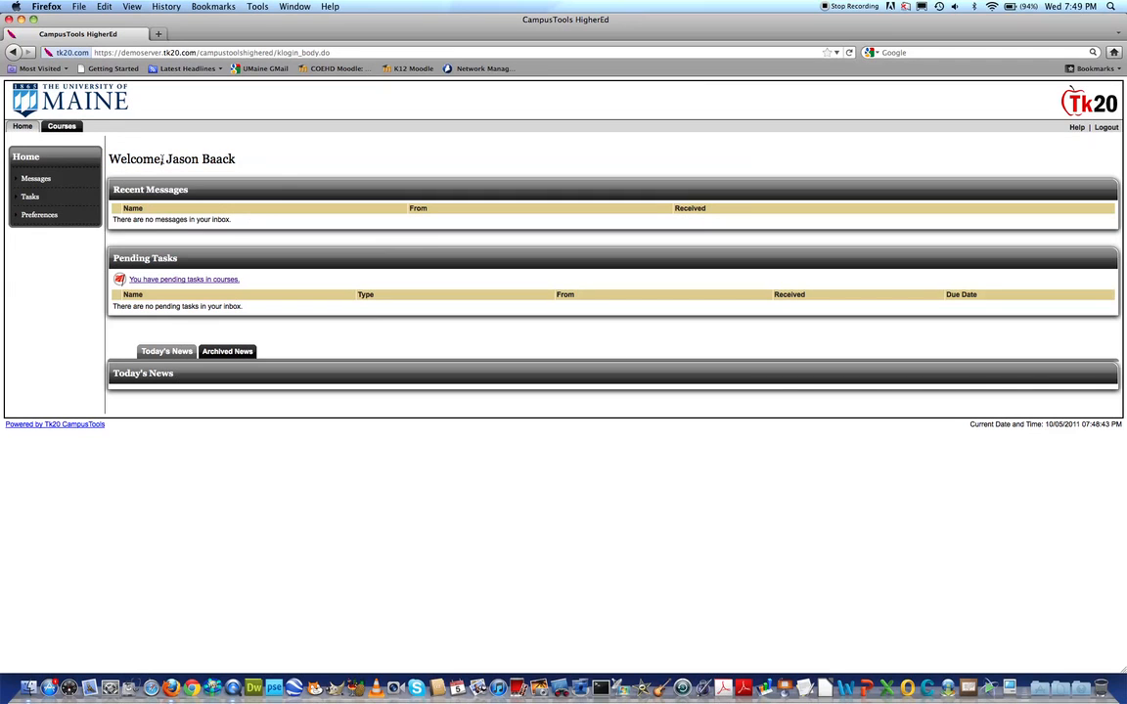
pyautogui.moveTo(167, 159); pyautogui.dragTo(238, 162)
pyautogui.click(241, 161)
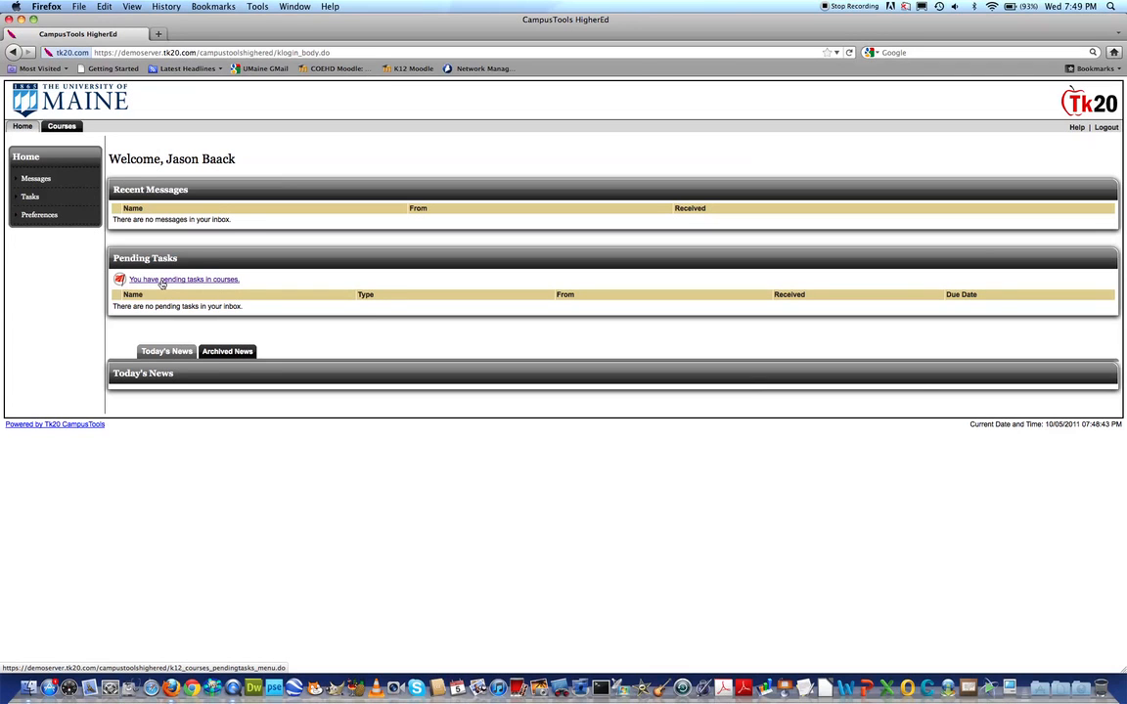
# Open the student's pending EDT 520_Create an Online Classroom #1 submission from the course tasks and widen its assessment pane
pyautogui.click(163, 280)
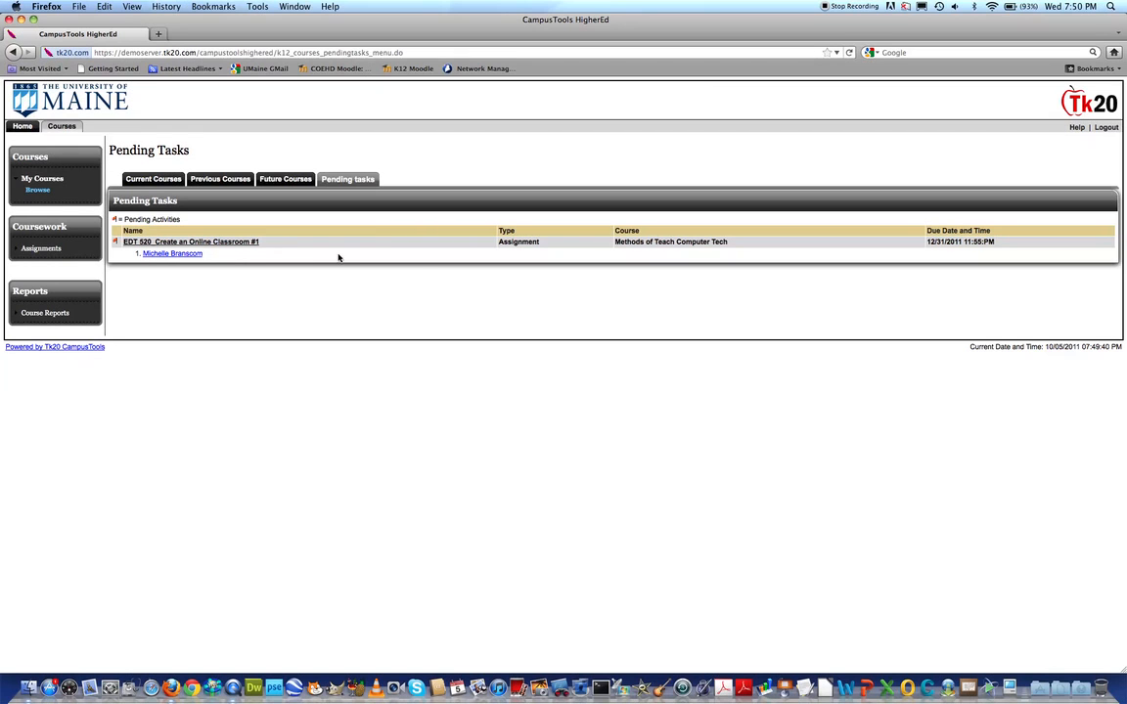
pyautogui.click(158, 255)
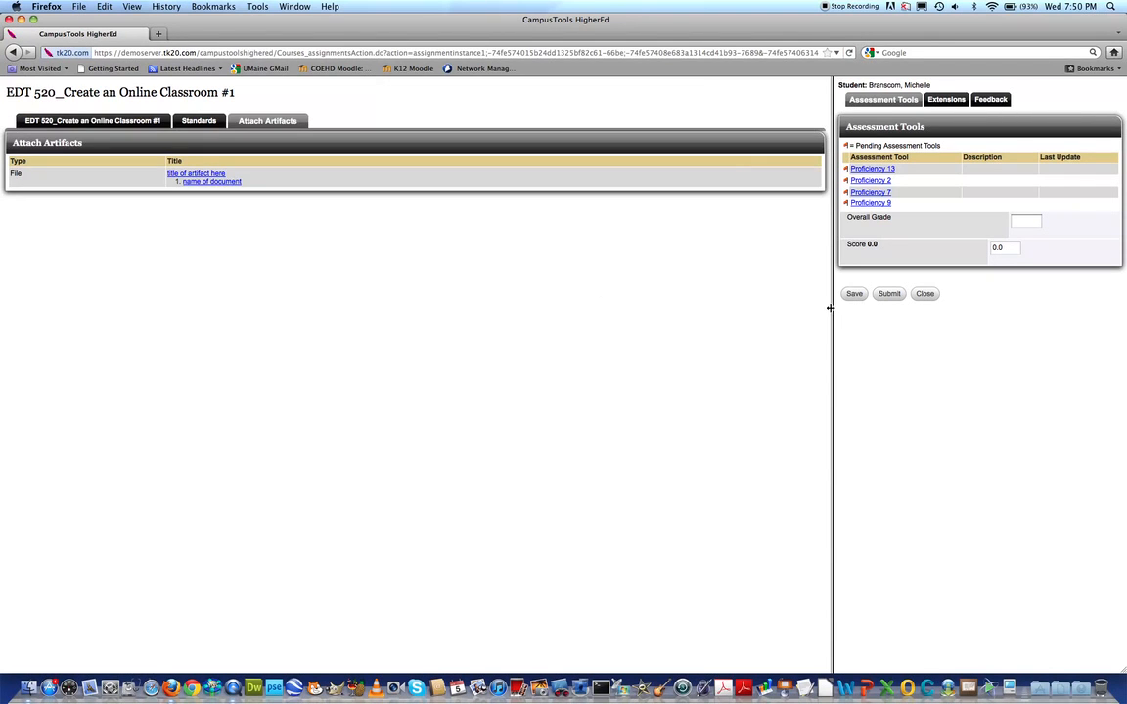
pyautogui.moveTo(830, 307); pyautogui.dragTo(449, 423)
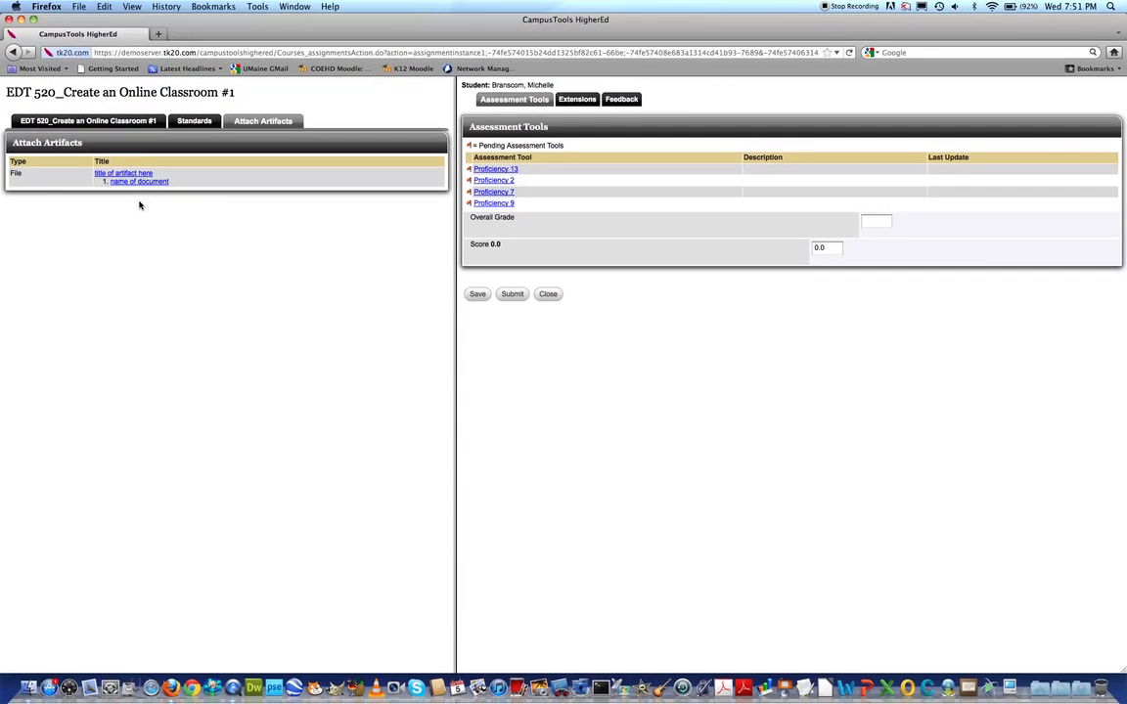
# Open the student's attached artifact "name of document" in Microsoft Word and widen its window to nearly half the screen
pyautogui.click(138, 181)
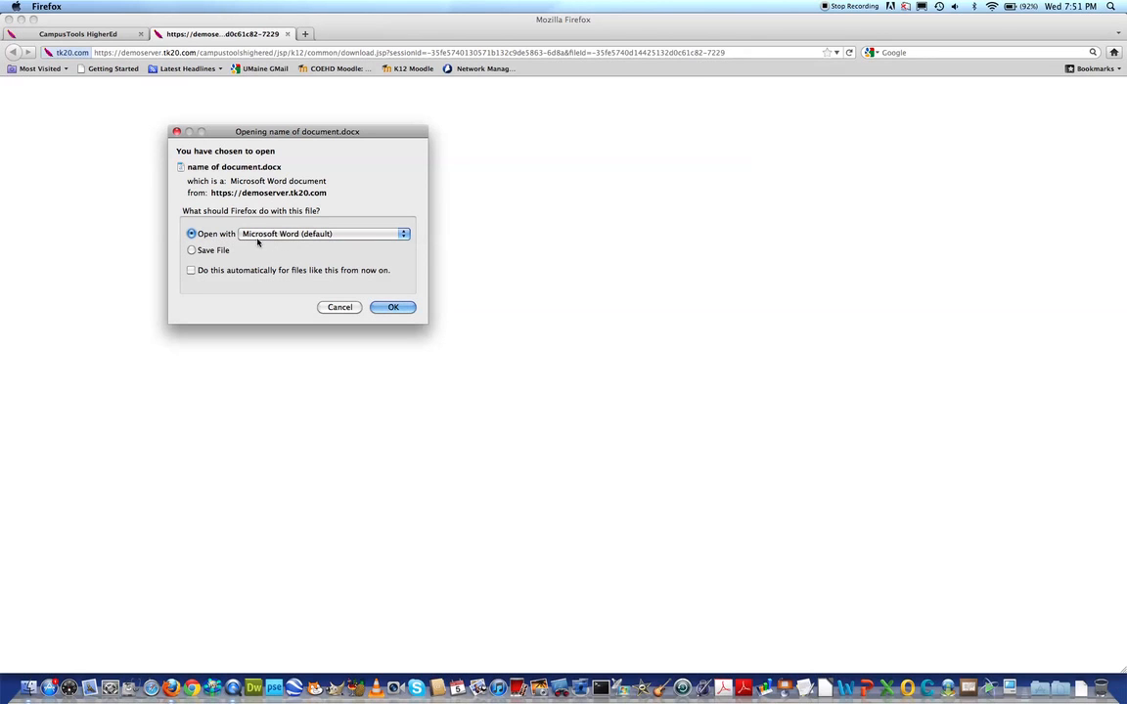
pyautogui.click(220, 251)
pyautogui.click(210, 236)
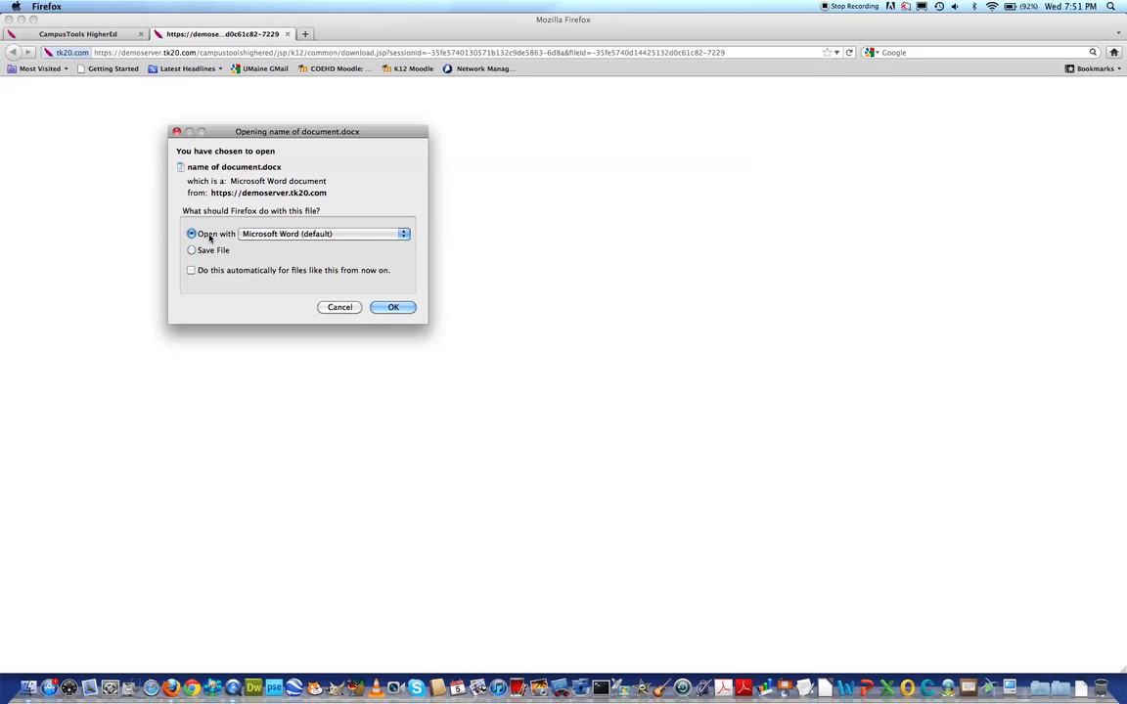
pyautogui.click(393, 308)
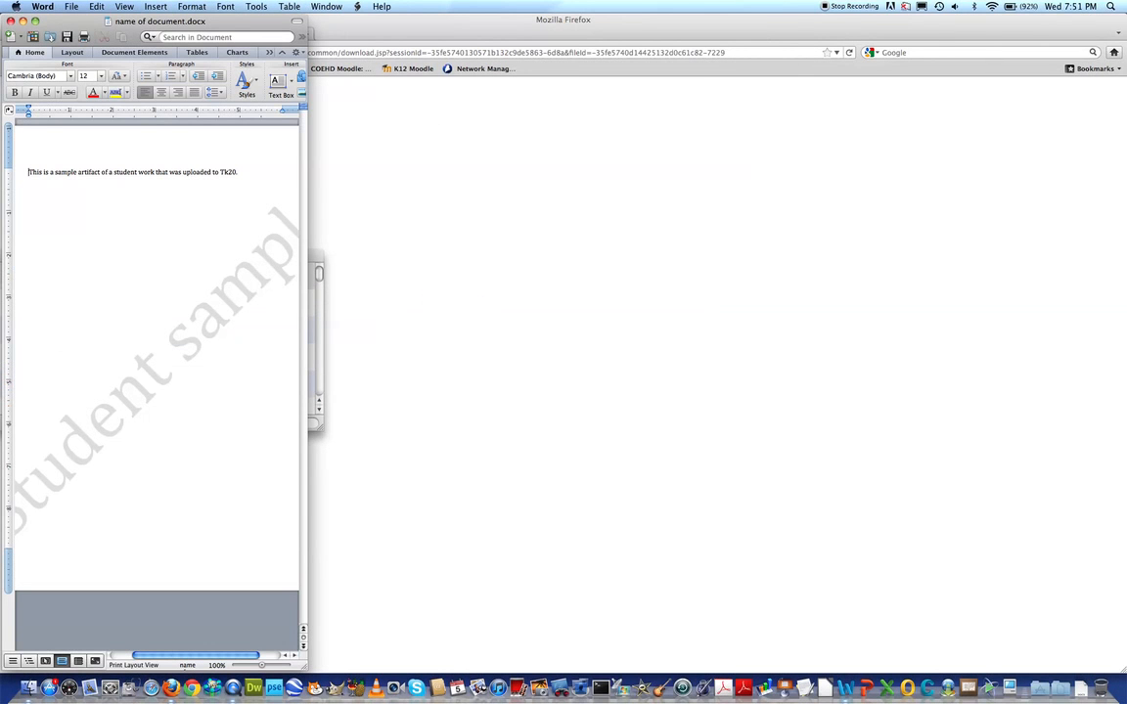
pyautogui.moveTo(306, 670); pyautogui.dragTo(533, 673)
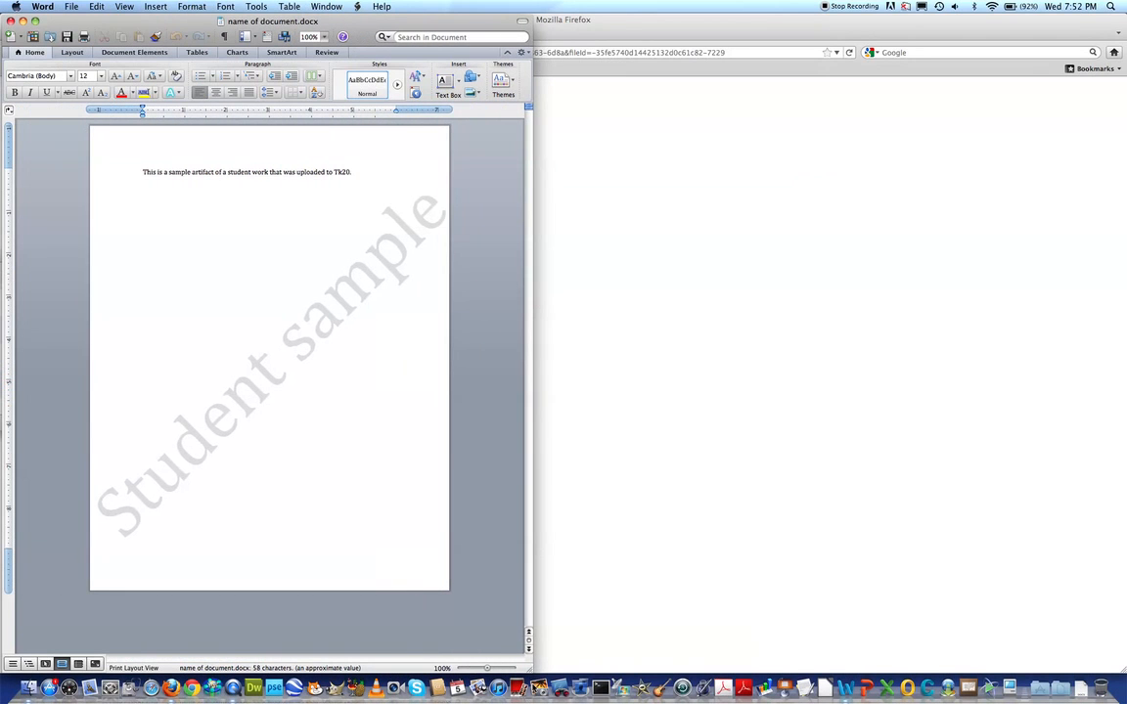
pyautogui.moveTo(533, 375); pyautogui.dragTo(509, 375)
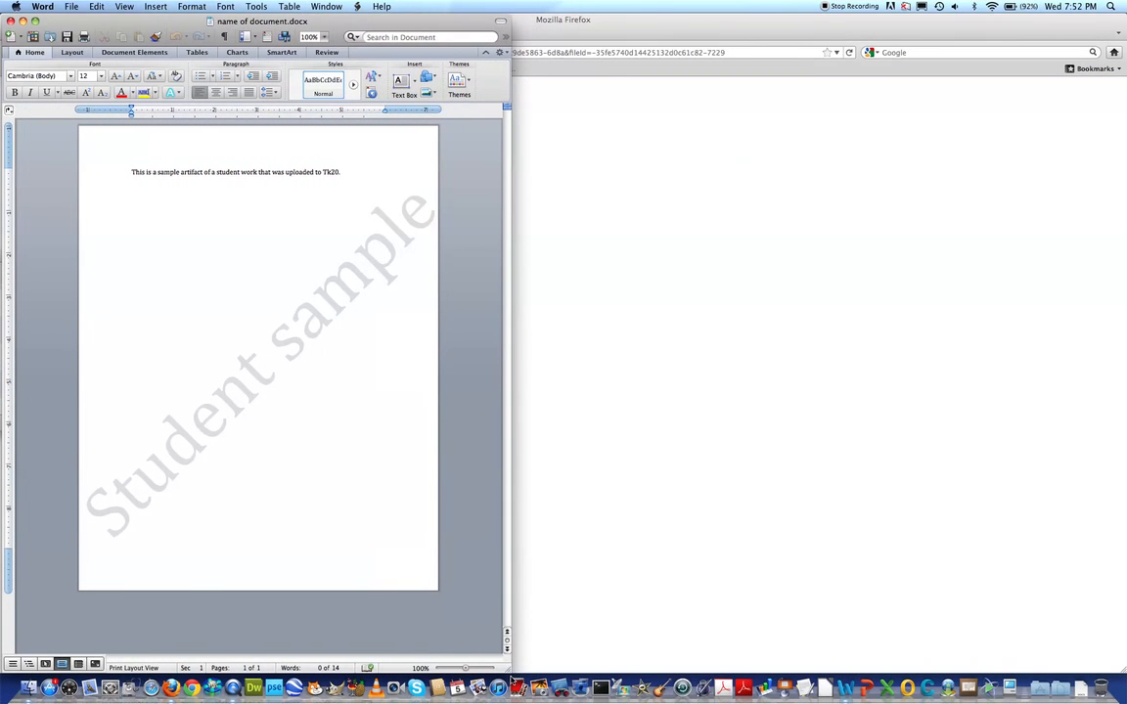
# Switch back to the assignment in Firefox, open the Proficiency 13 rubric and widen the assessment pane to almost the full window
pyautogui.click(538, 21)
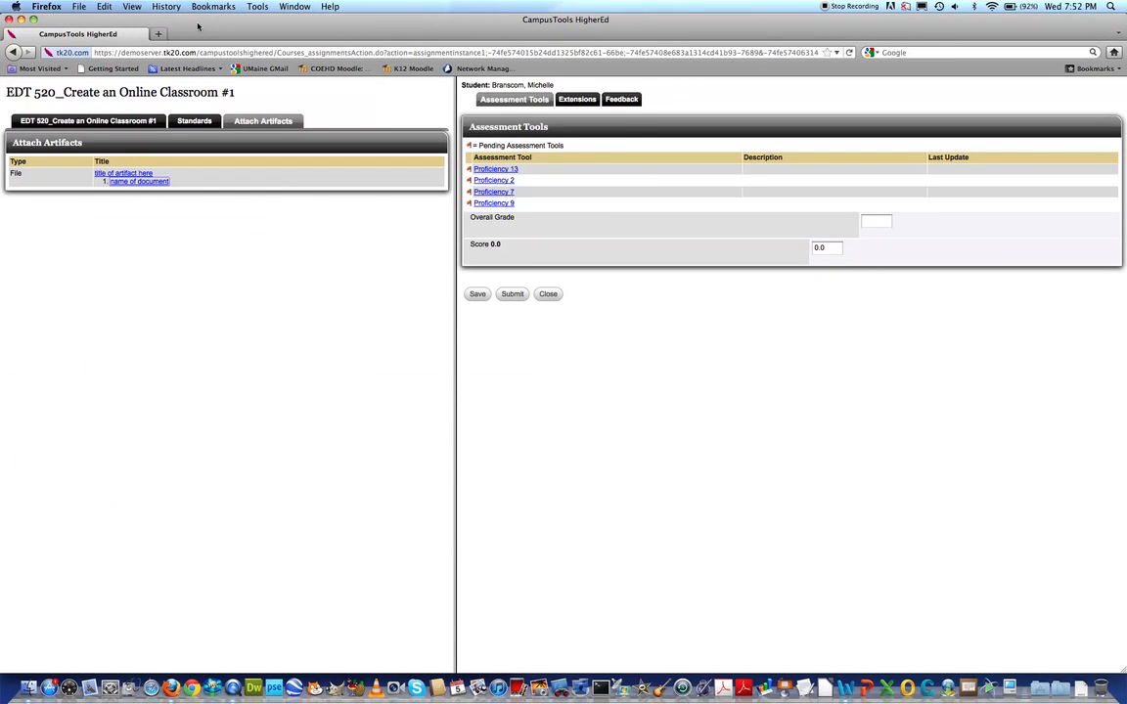
pyautogui.moveTo(198, 26); pyautogui.dragTo(225, 24)
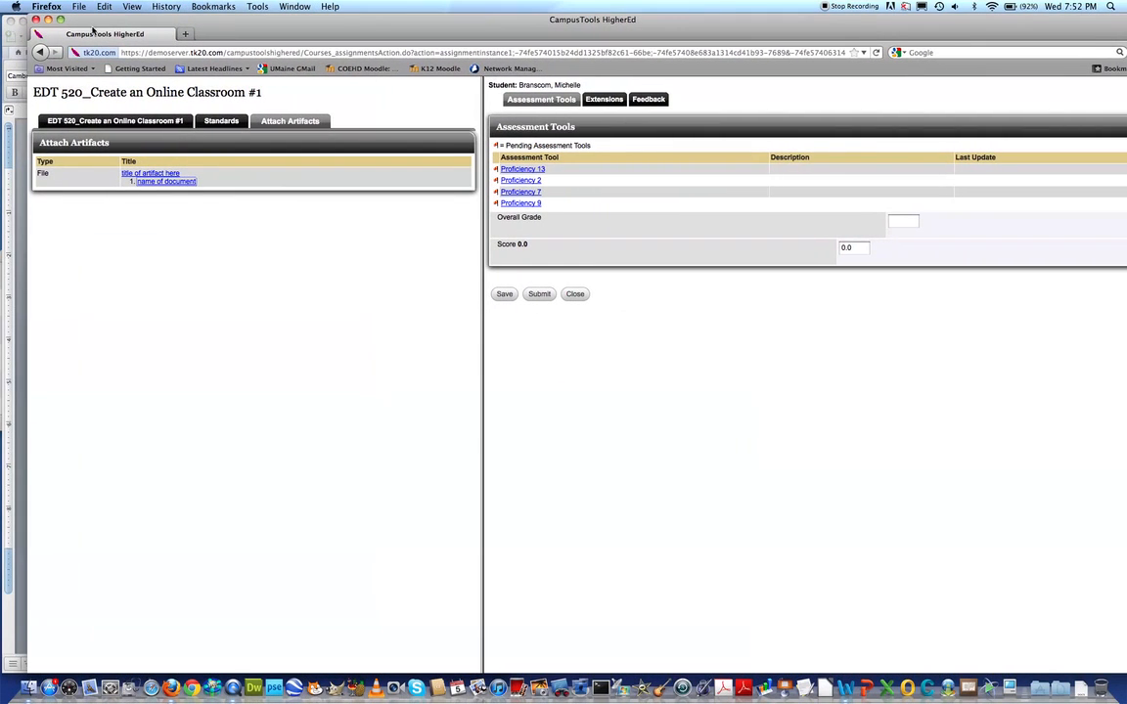
pyautogui.click(59, 21)
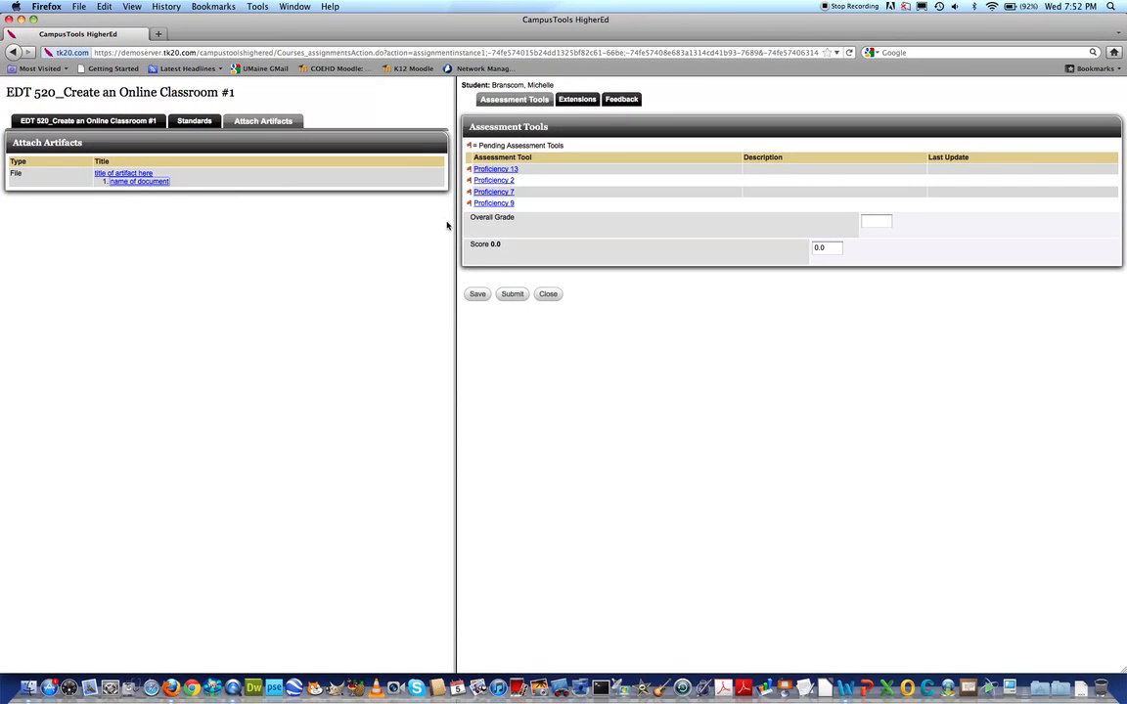
pyautogui.moveTo(456, 236); pyautogui.dragTo(331, 242)
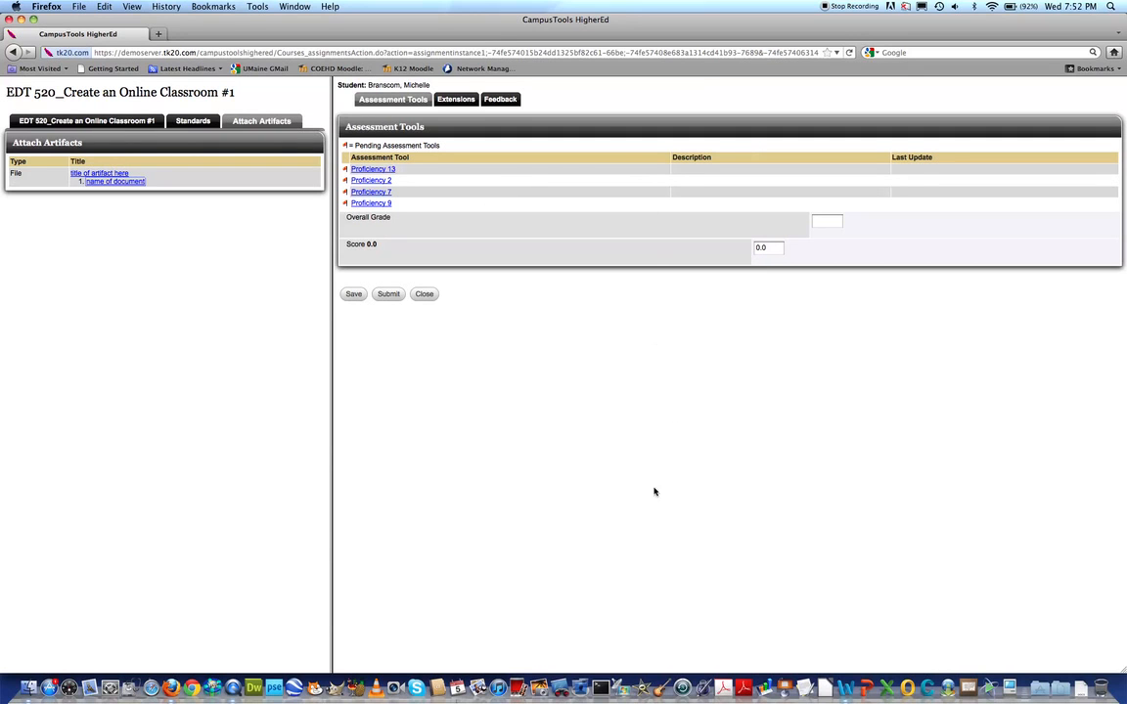
pyautogui.click(372, 172)
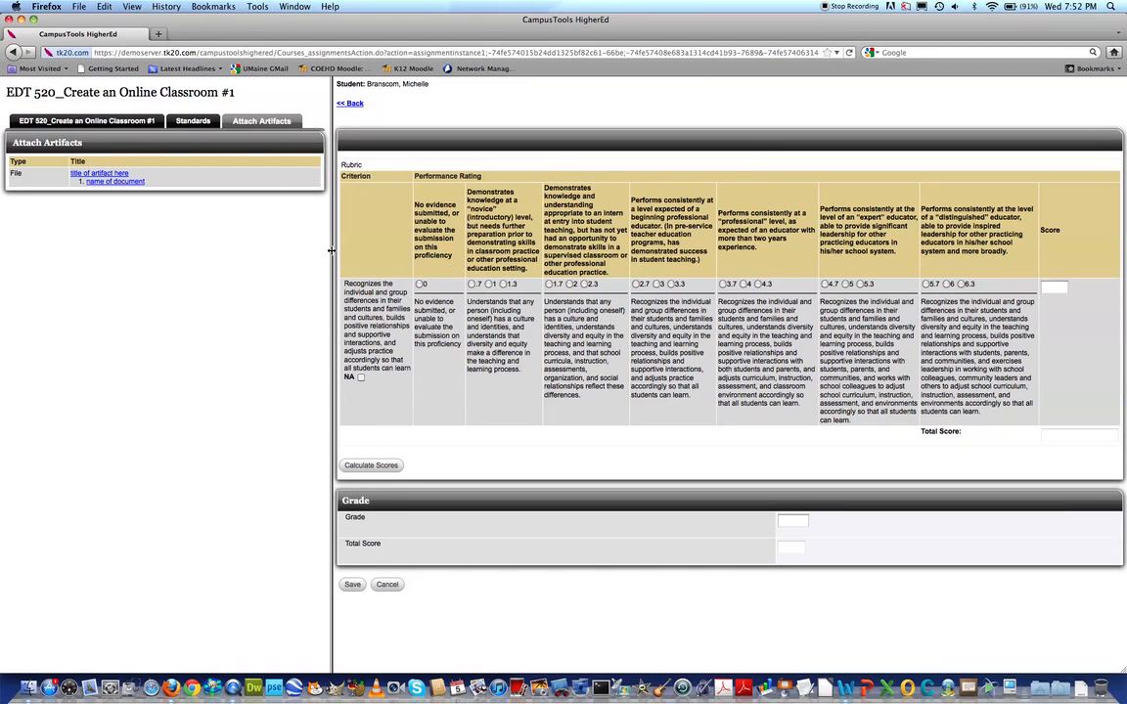
pyautogui.moveTo(332, 252); pyautogui.dragTo(9, 248)
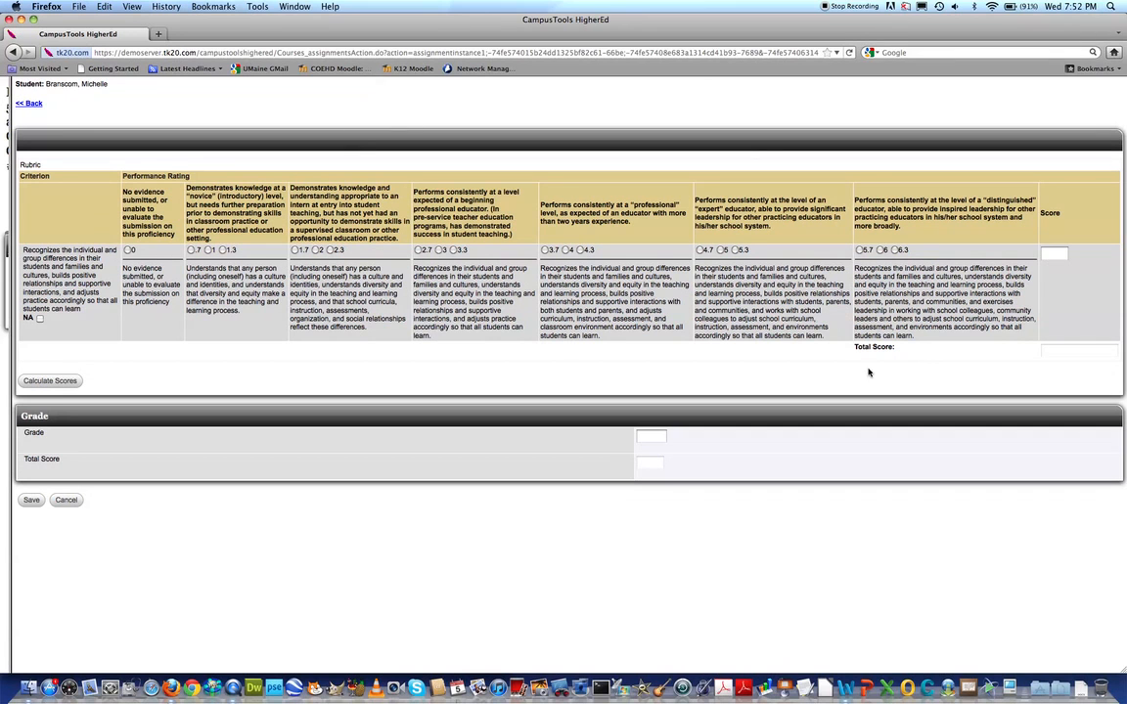
# Place the browser window at about half width beside the Word document for comparison, and restore it to full size
pyautogui.moveTo(1123, 673); pyautogui.dragTo(595, 678)
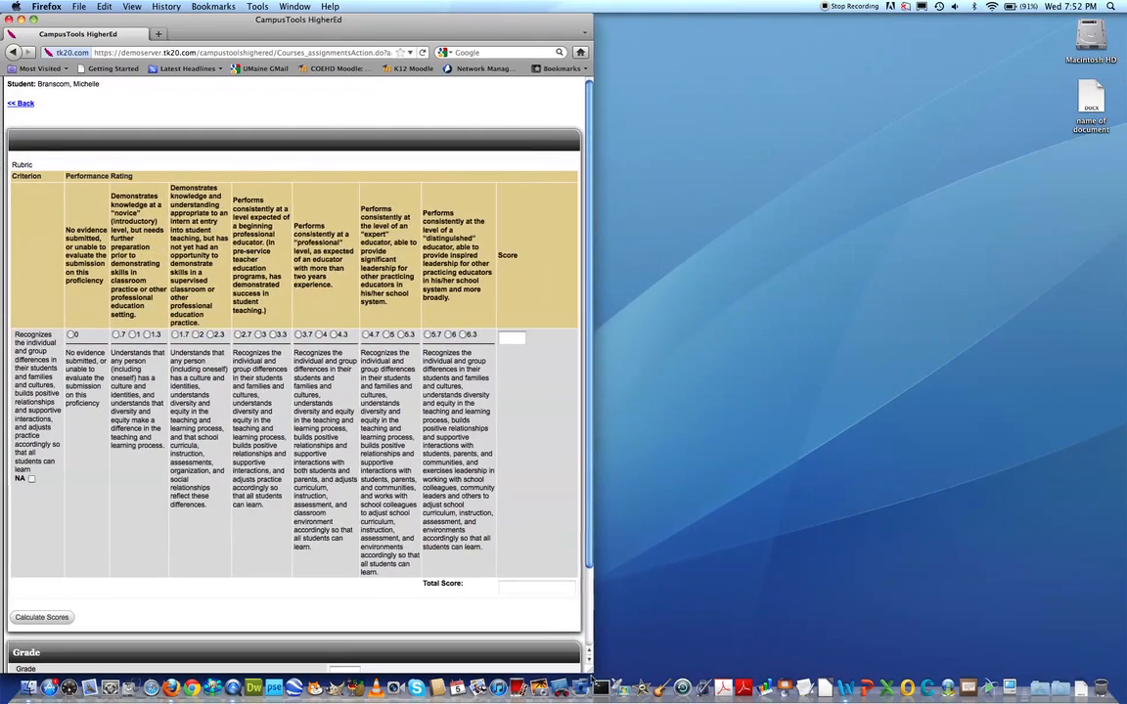
pyautogui.moveTo(194, 37); pyautogui.dragTo(717, 36)
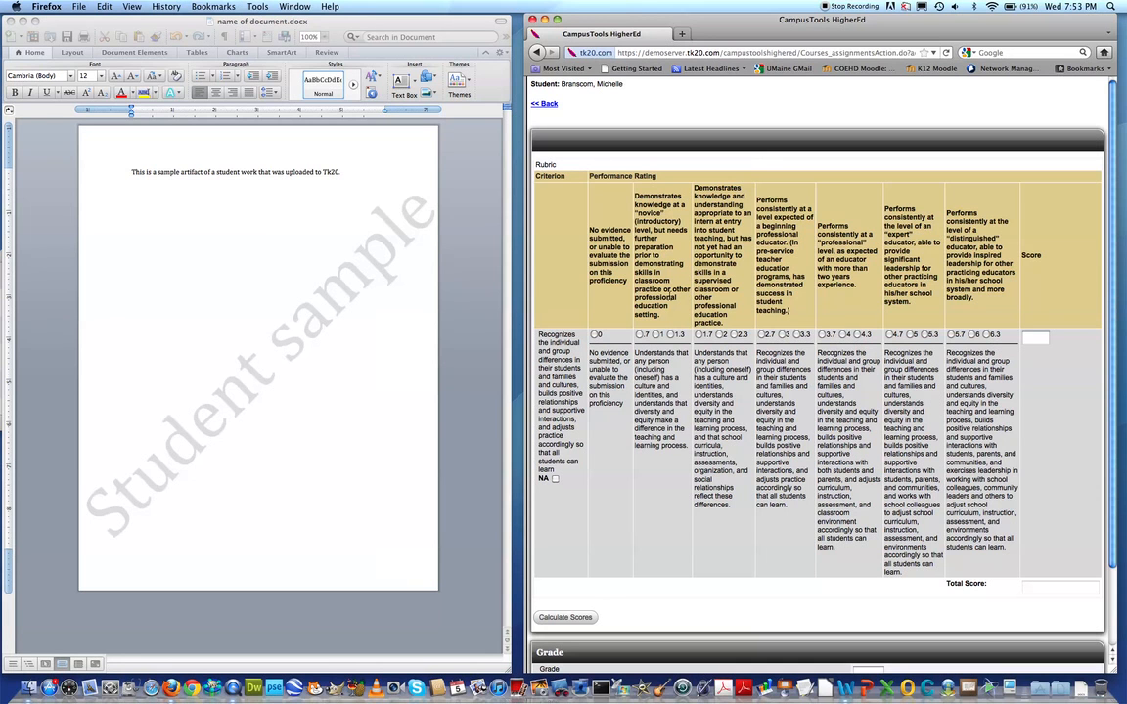
pyautogui.click(296, 277)
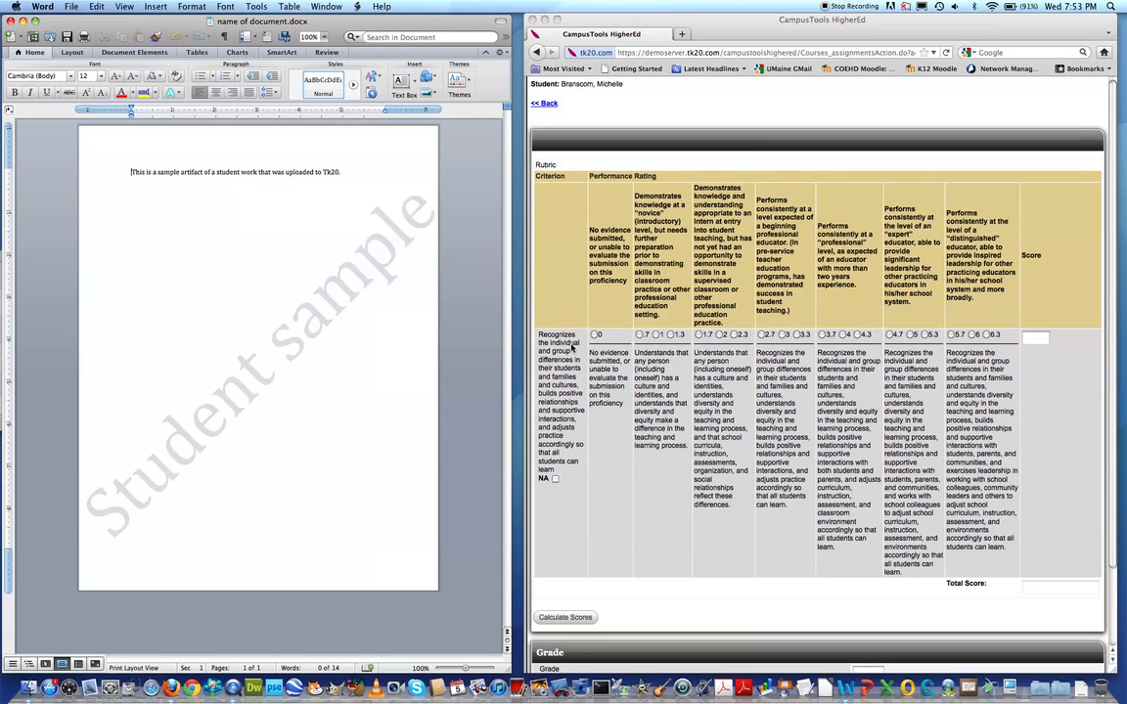
pyautogui.click(558, 370)
pyautogui.click(555, 20)
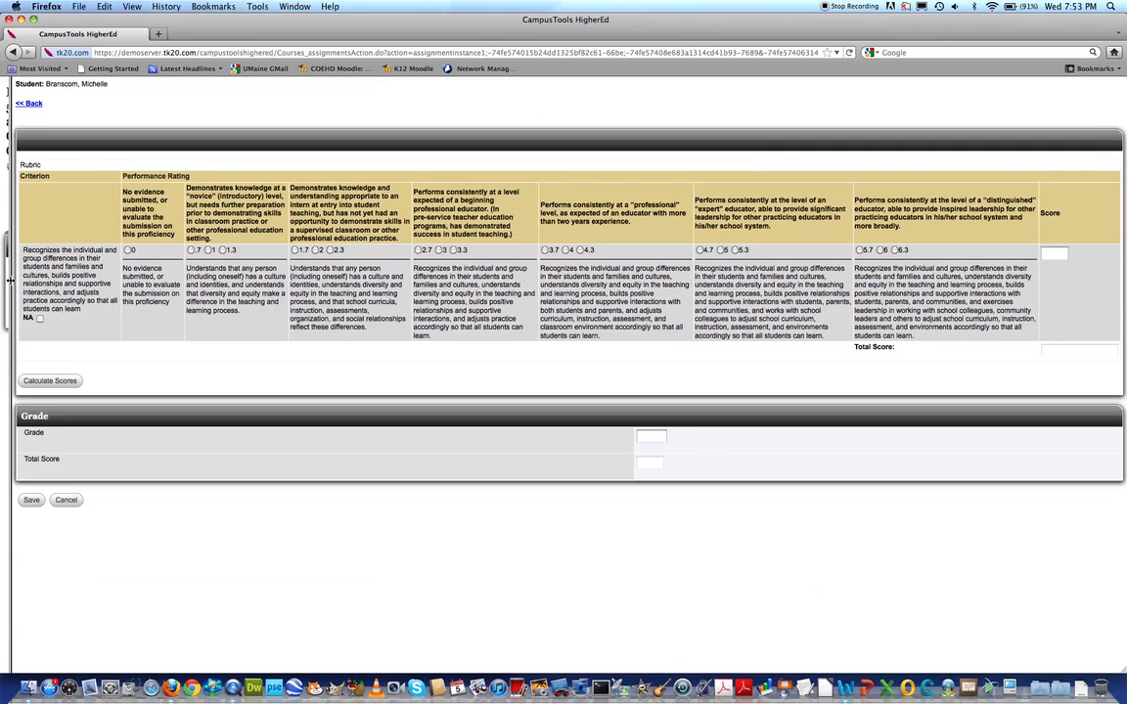
# Rate the Proficiency 13 criterion 2, calculate the scores, enter NA as the grade and save the assessment
pyautogui.moveTo(9, 281); pyautogui.dragTo(10, 313)
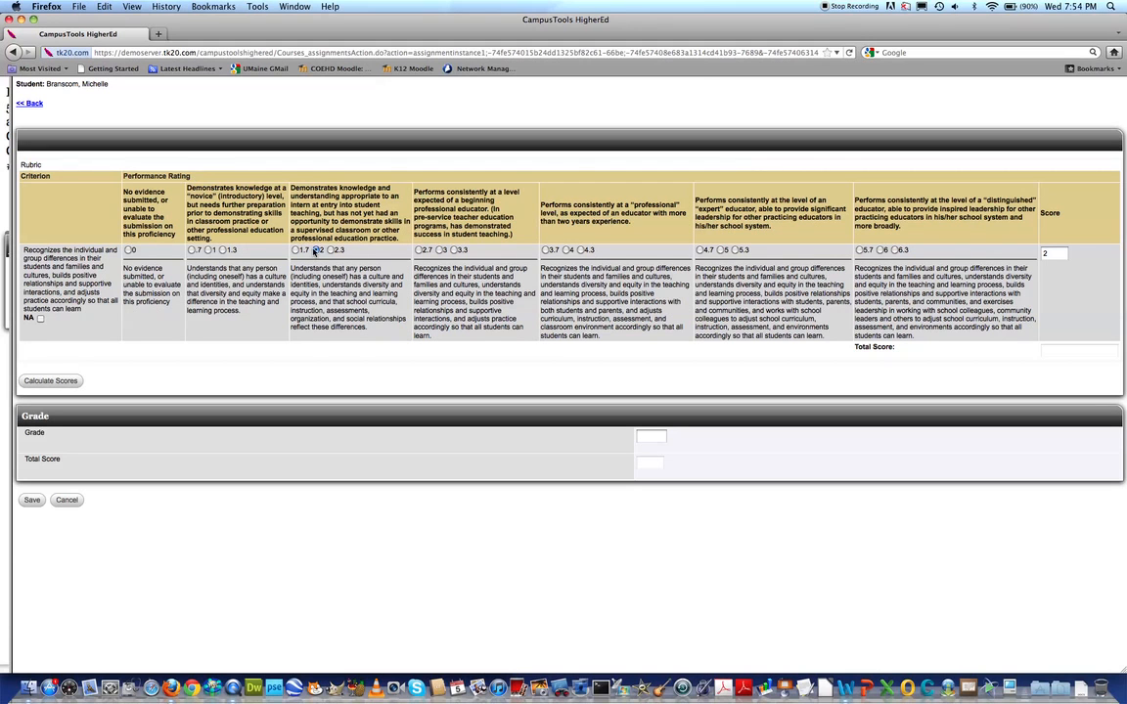
pyautogui.click(54, 384)
pyautogui.click(653, 436)
pyautogui.write('NA')
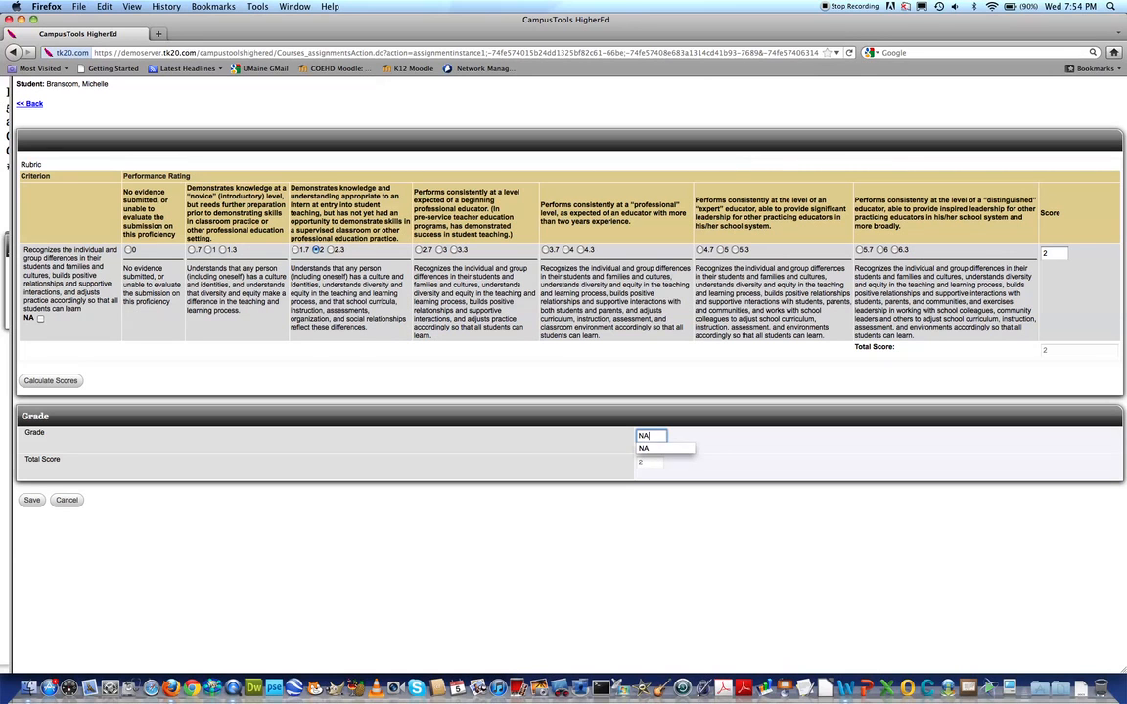
pyautogui.click(409, 450)
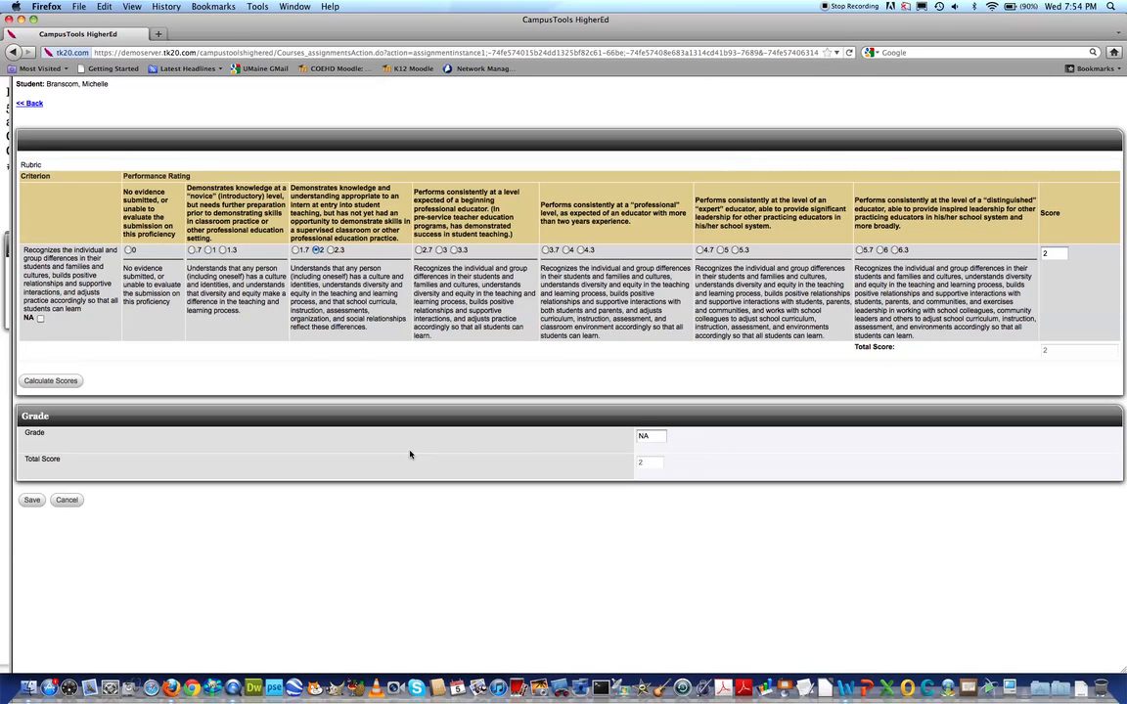
pyautogui.click(30, 502)
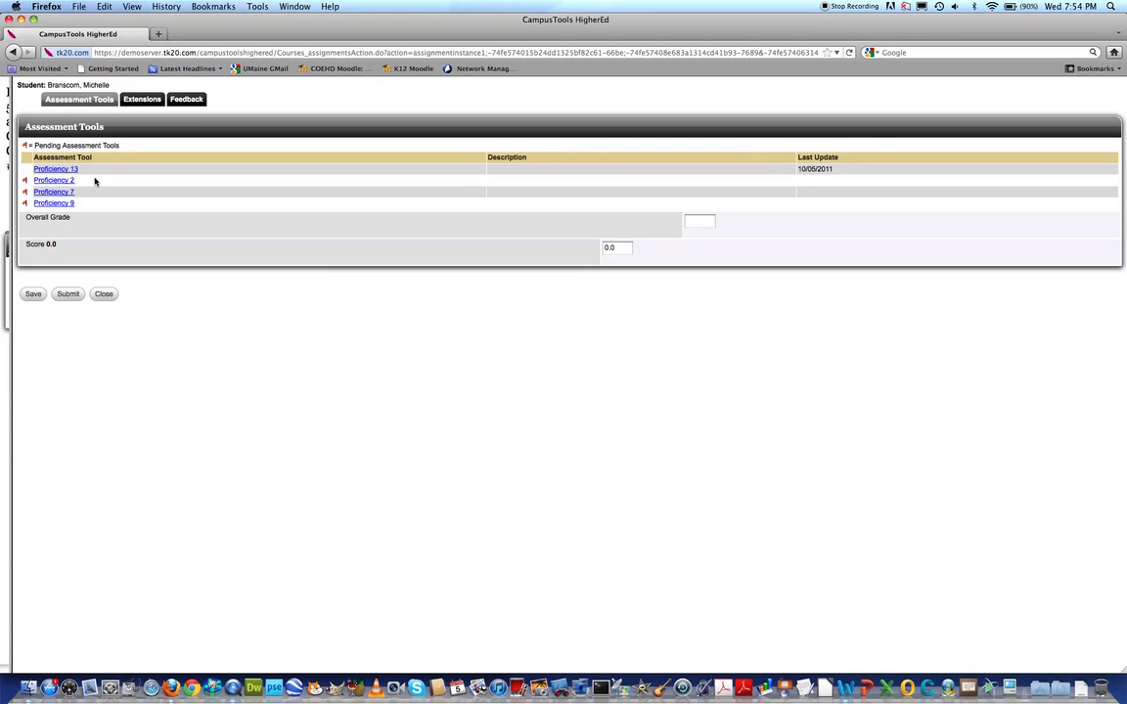
# Rate the Proficiency 2 criterion 1.7, calculate the scores, enter NA as the grade and save the assessment
pyautogui.click(61, 181)
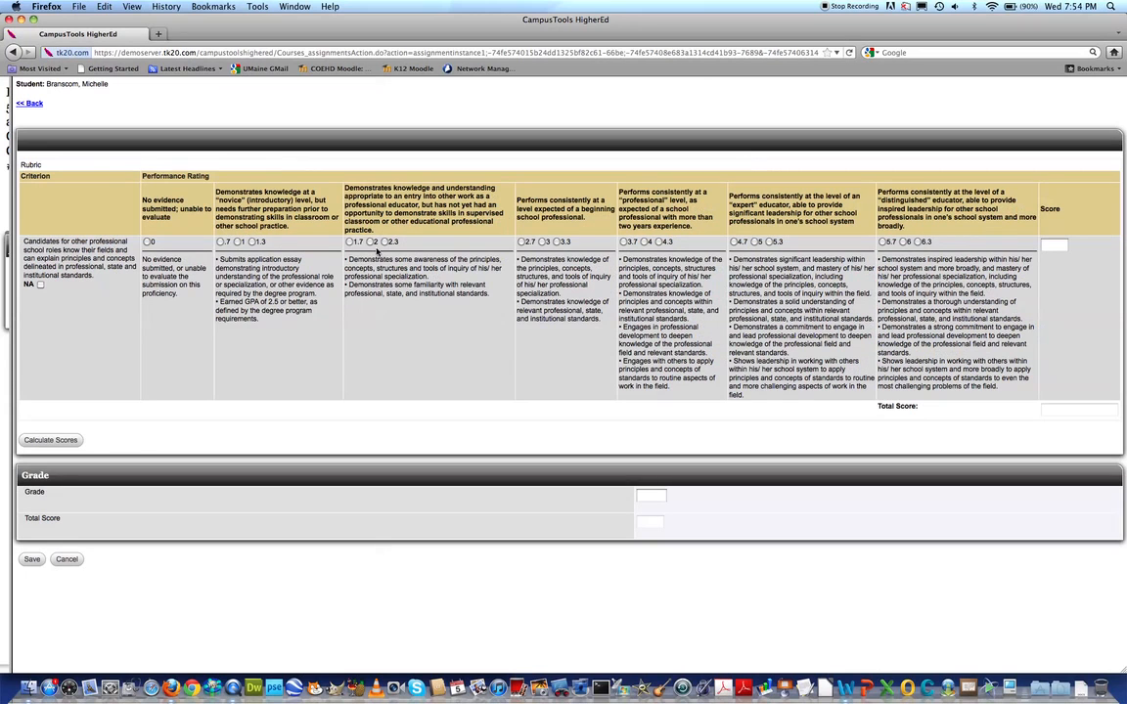
pyautogui.click(349, 241)
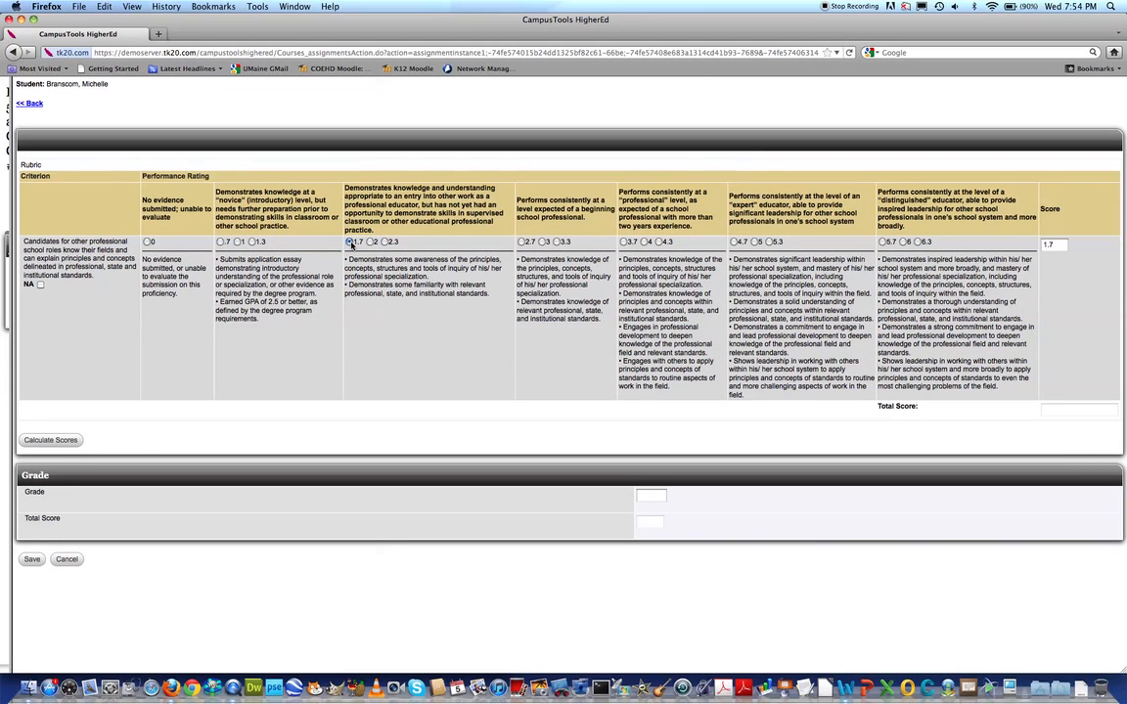
pyautogui.click(43, 440)
pyautogui.click(651, 497)
pyautogui.write('NA')
pyautogui.click(455, 471)
pyautogui.click(31, 558)
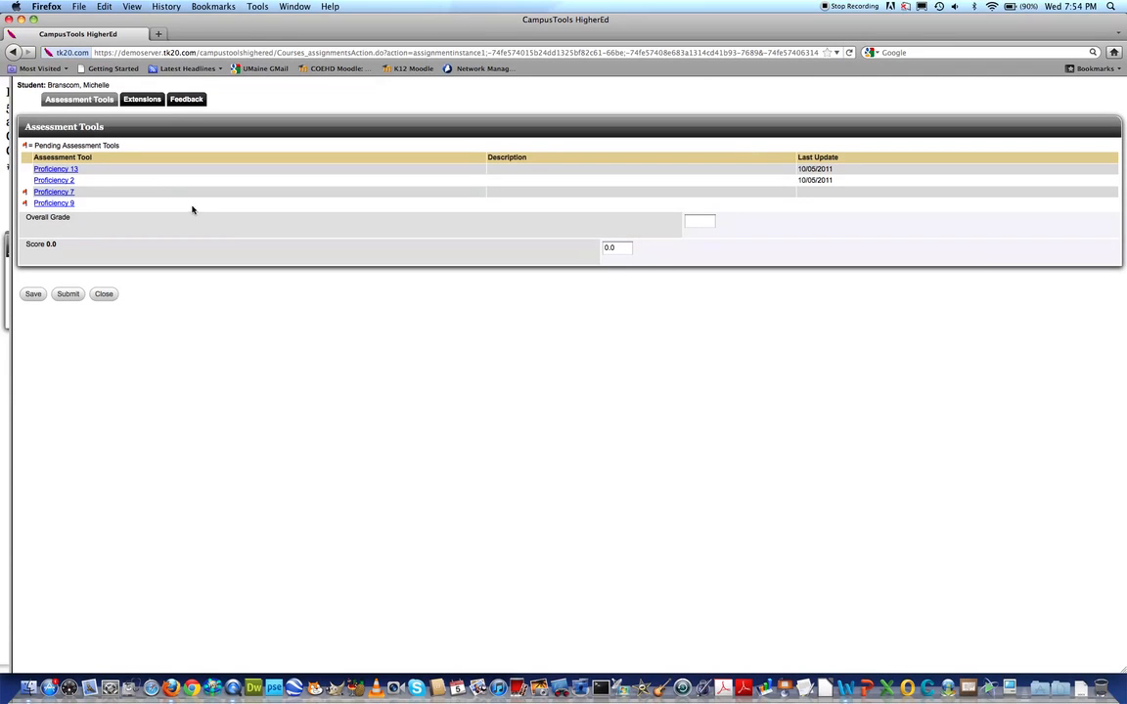
# Bring the attached artifacts pane back into view, rate the Proficiency 7 criterion 1.7, calculate the scores and save the assessment
pyautogui.moveTo(8, 189); pyautogui.dragTo(205, 192)
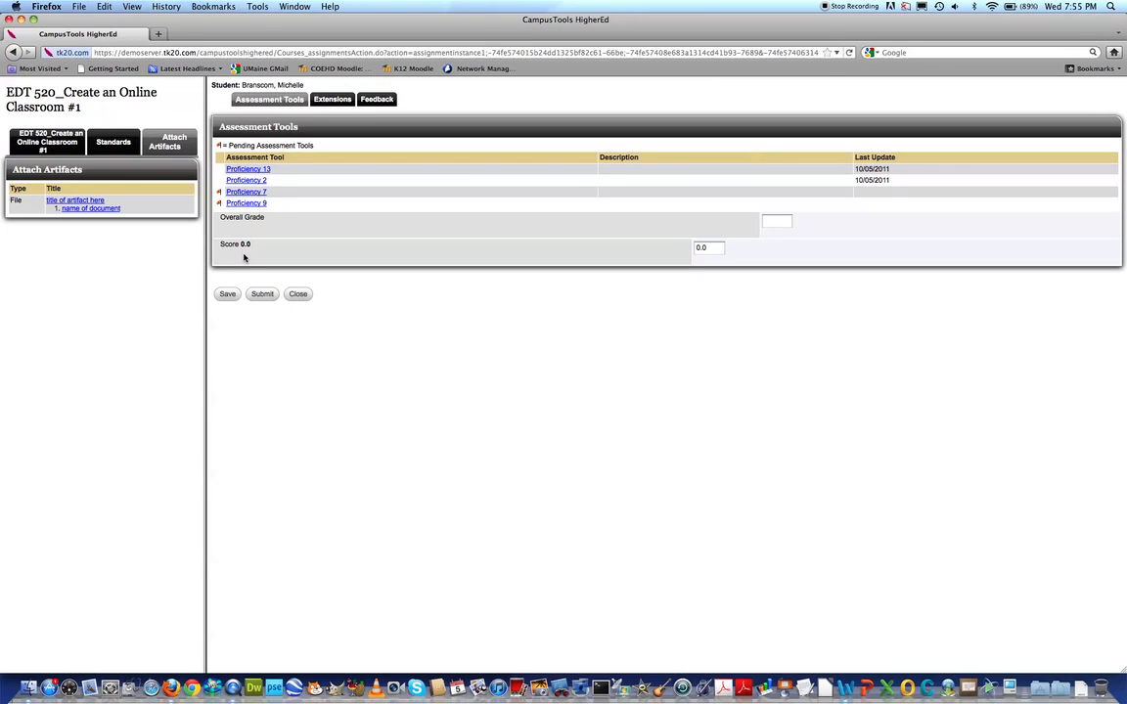
pyautogui.click(247, 193)
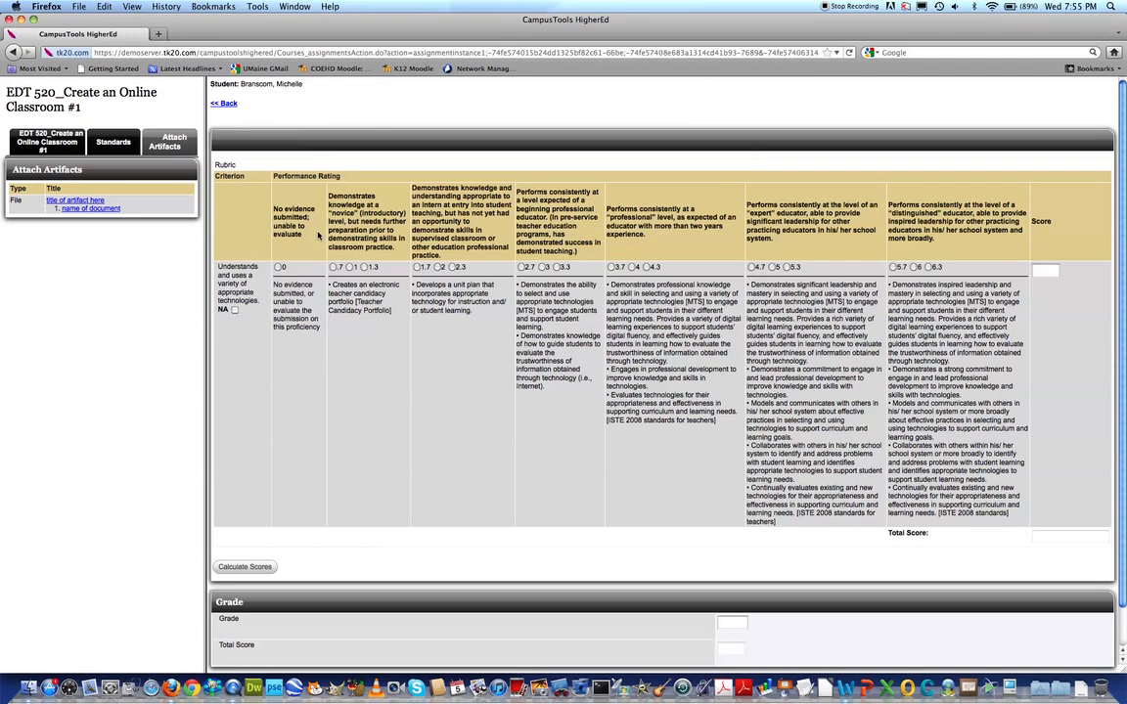
pyautogui.click(418, 267)
pyautogui.scroll(-2, 785, 460)
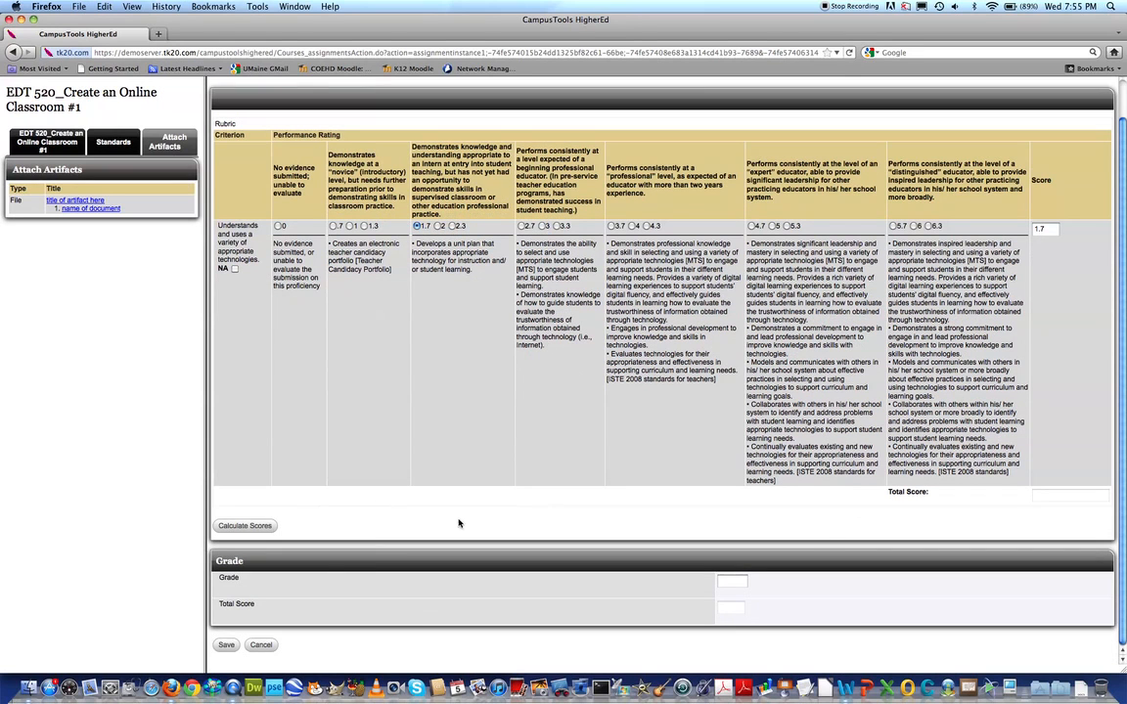
pyautogui.click(256, 528)
pyautogui.click(225, 646)
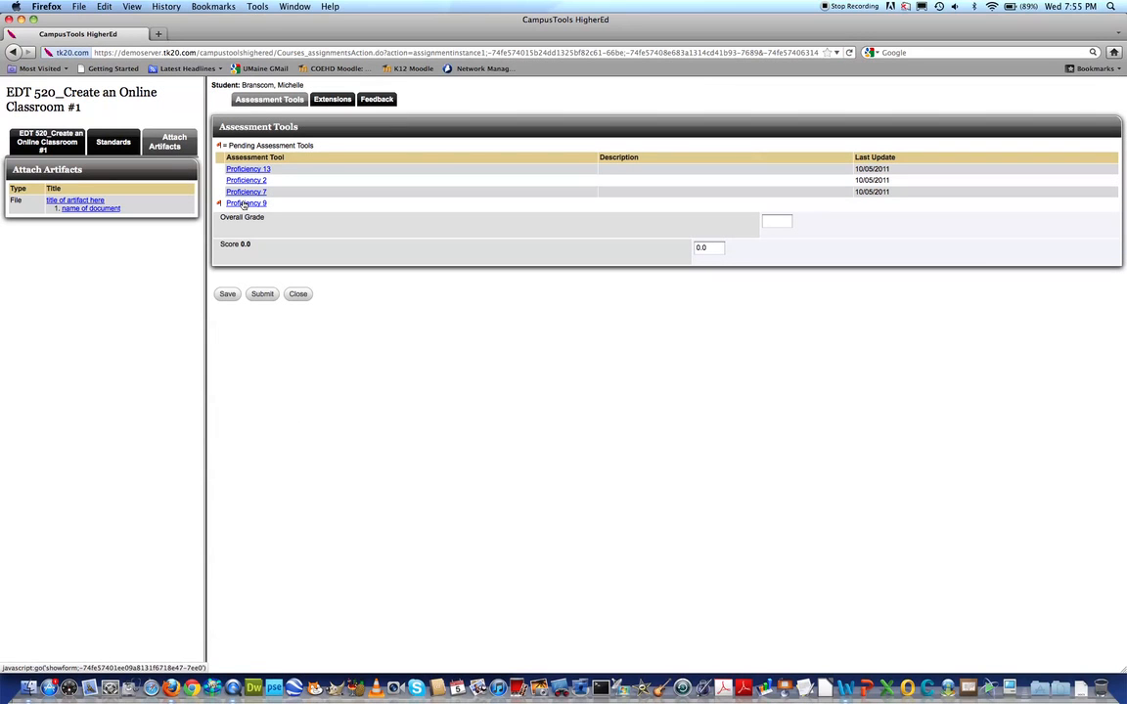
# Rate the Proficiency 9 criterion 1.3, calculate the scores, enter NA as the grade and save the assessment
pyautogui.click(244, 204)
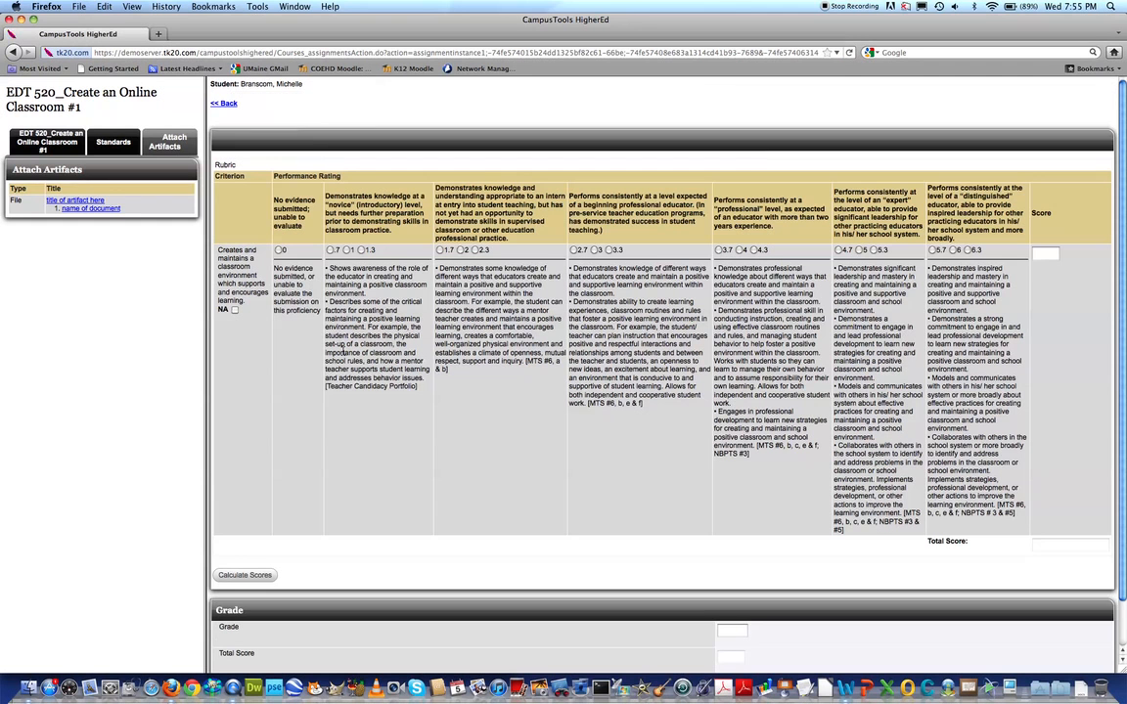
pyautogui.click(361, 250)
pyautogui.click(259, 577)
pyautogui.scroll(-1, 518, 514)
pyautogui.click(730, 580)
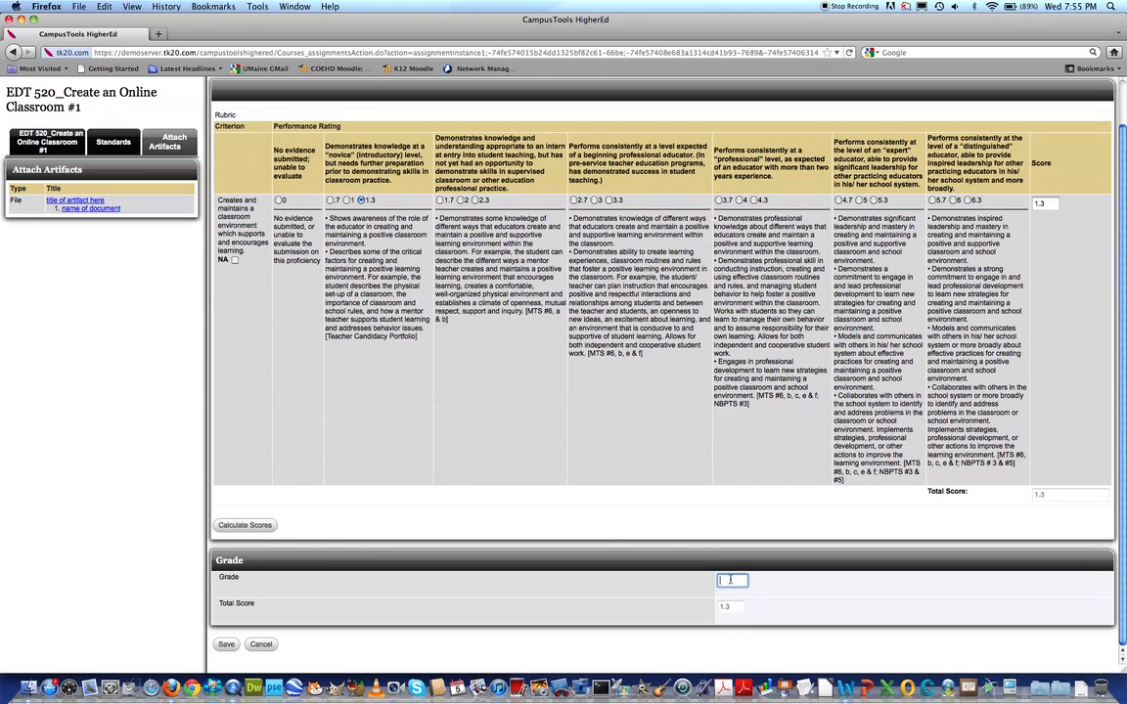
pyautogui.write('NA')
pyautogui.click(226, 644)
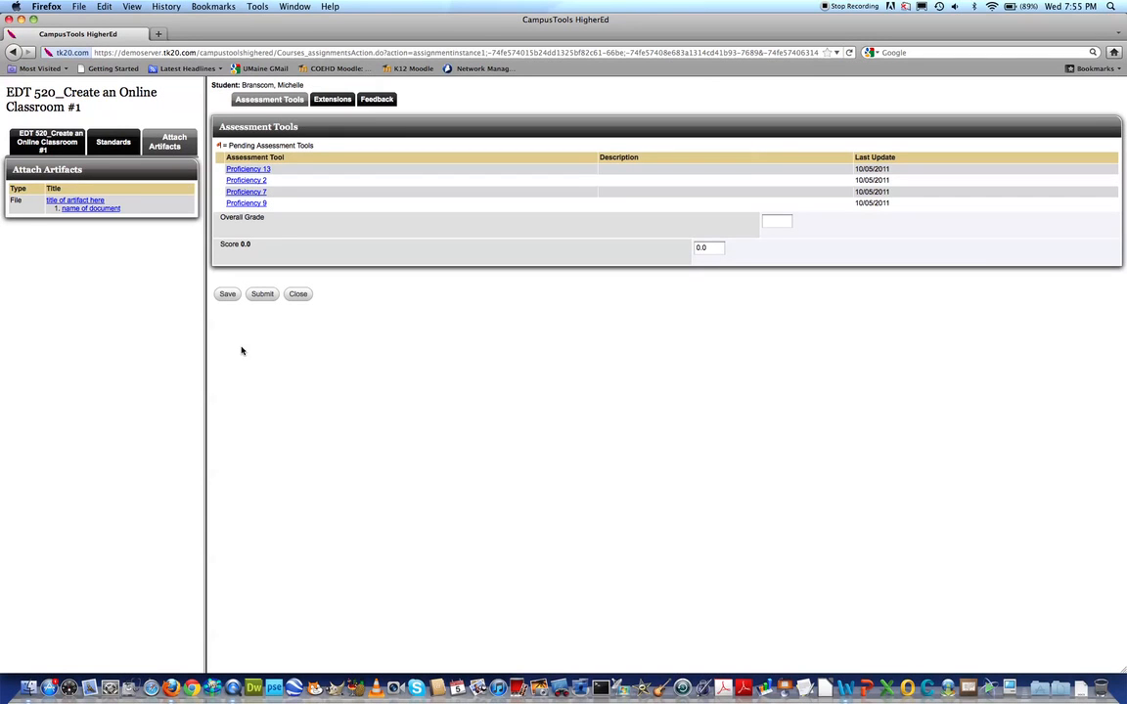
# Enter NA as the overall grade and try to submit the complete assessment
pyautogui.click(780, 222)
pyautogui.write('NA')
pyautogui.click(555, 246)
pyautogui.click(263, 294)
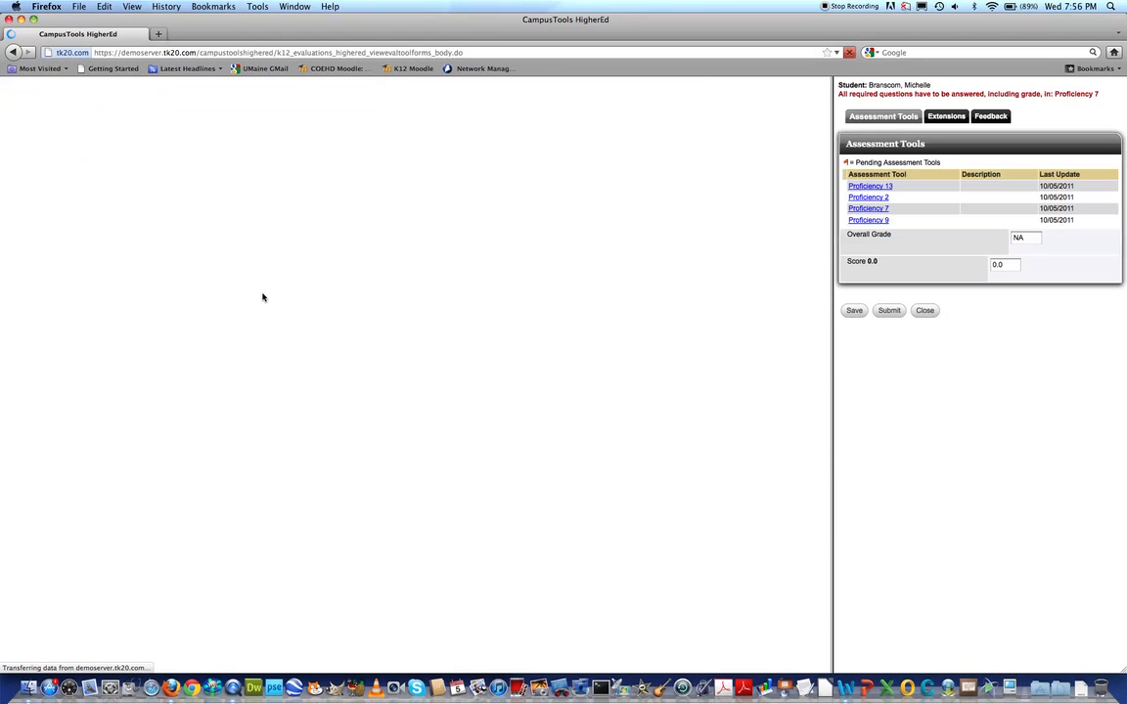
# Widen the assessment tools pane, enter NA as the missing grade for Proficiency 7 and save that assessment
pyautogui.moveTo(833, 227); pyautogui.dragTo(371, 231)
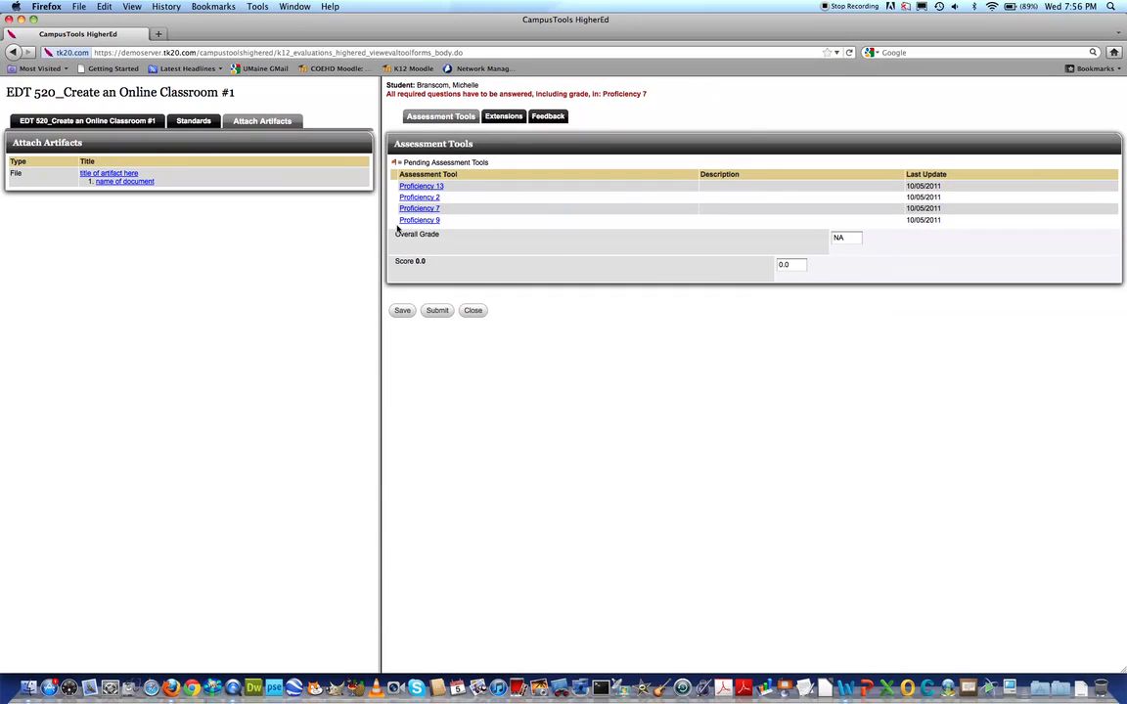
pyautogui.moveTo(535, 94); pyautogui.dragTo(646, 97)
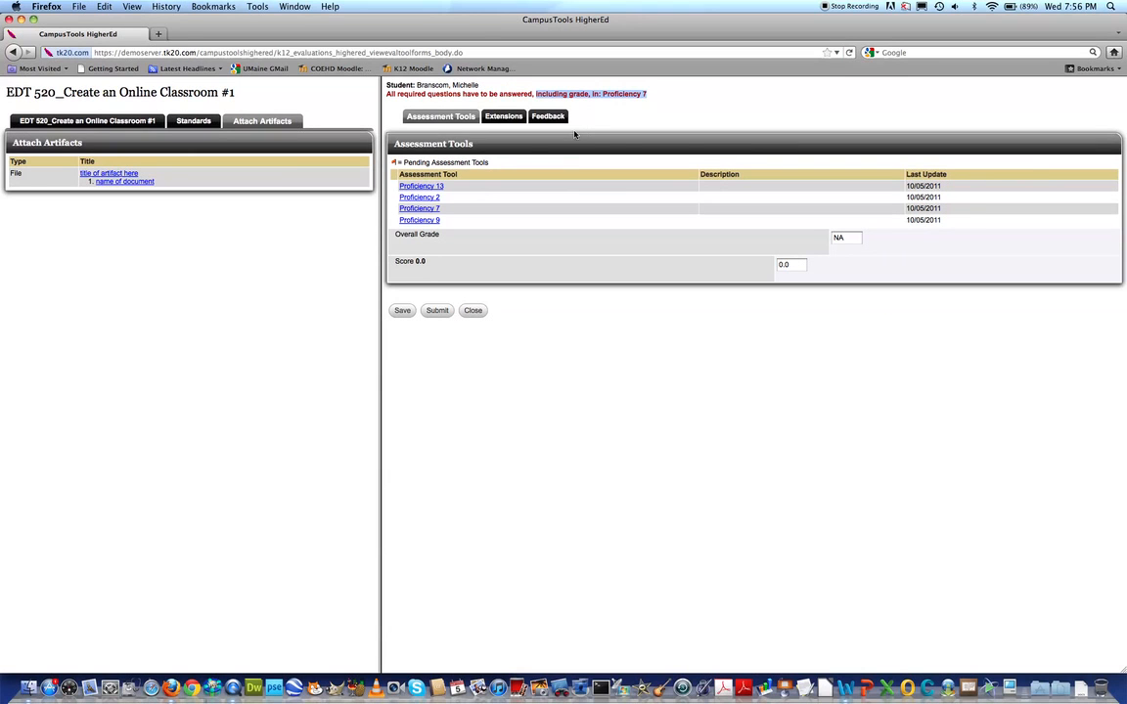
pyautogui.click(502, 149)
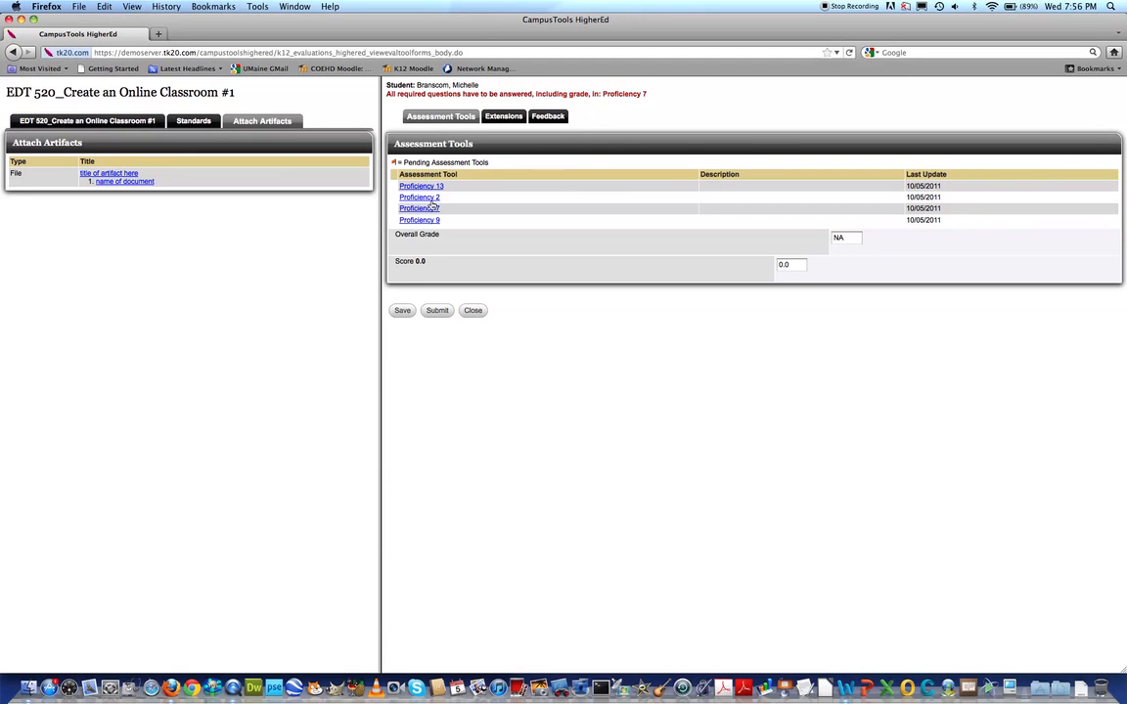
pyautogui.click(429, 210)
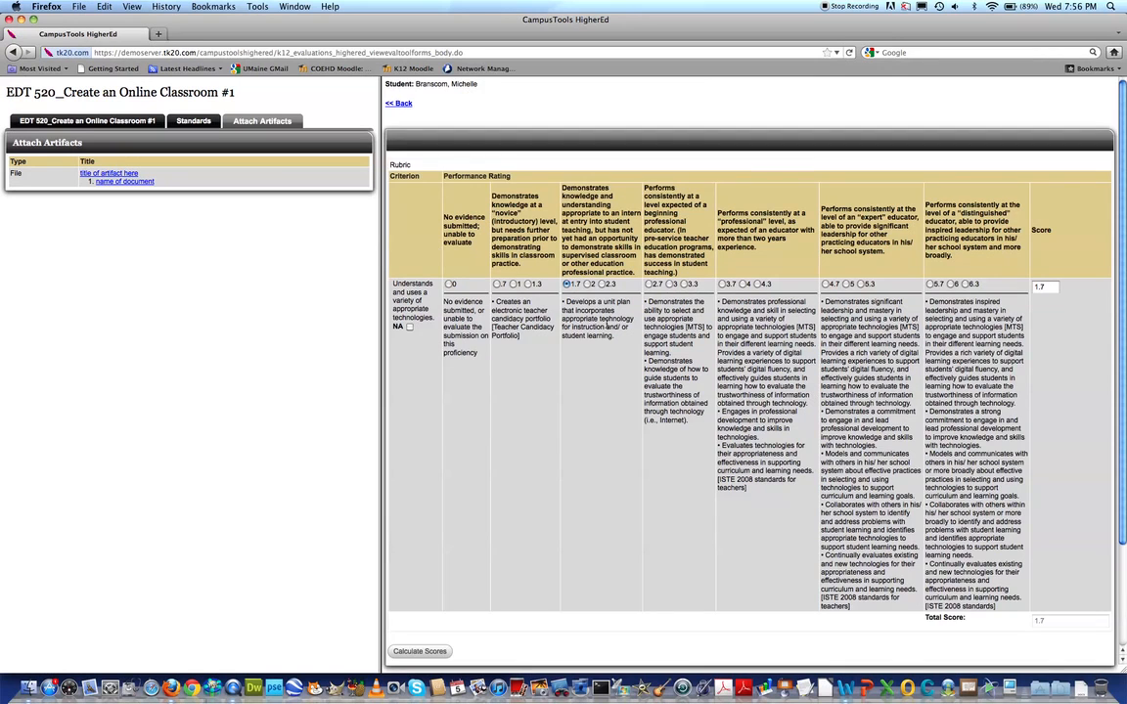
pyautogui.scroll(-3, 611, 351)
pyautogui.click(809, 583)
pyautogui.write('NA')
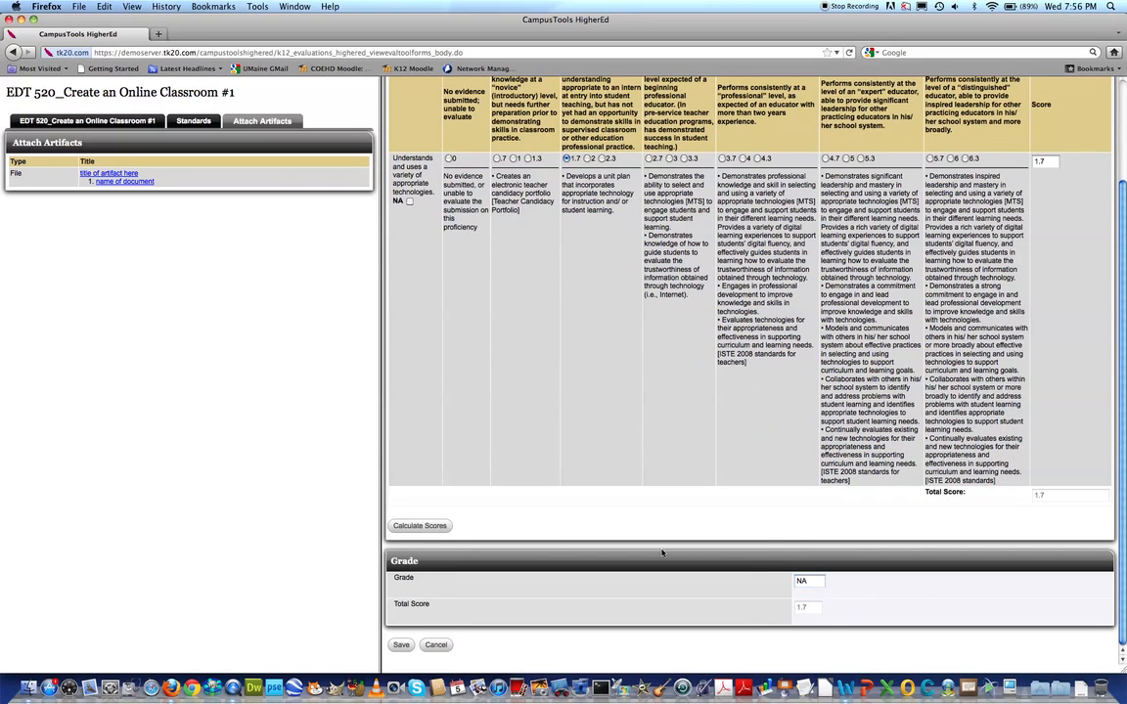
pyautogui.click(401, 645)
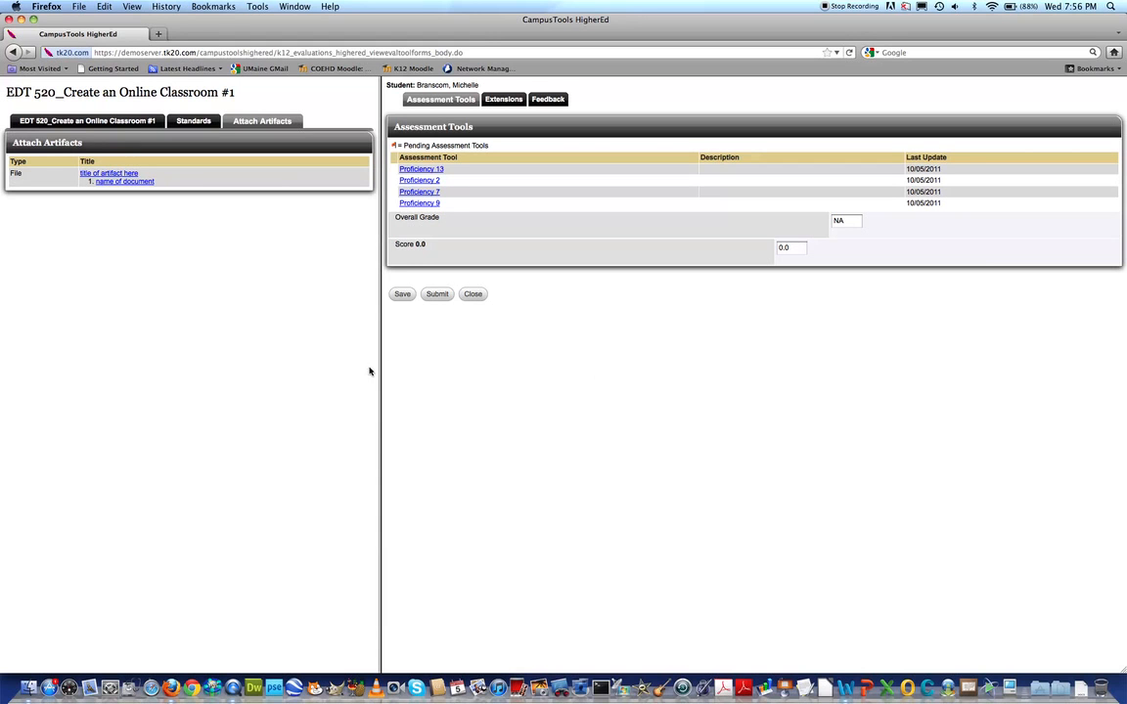
# Widen the attached artifacts pane somewhat and submit the complete assessment again
pyautogui.moveTo(380, 369); pyautogui.dragTo(473, 370)
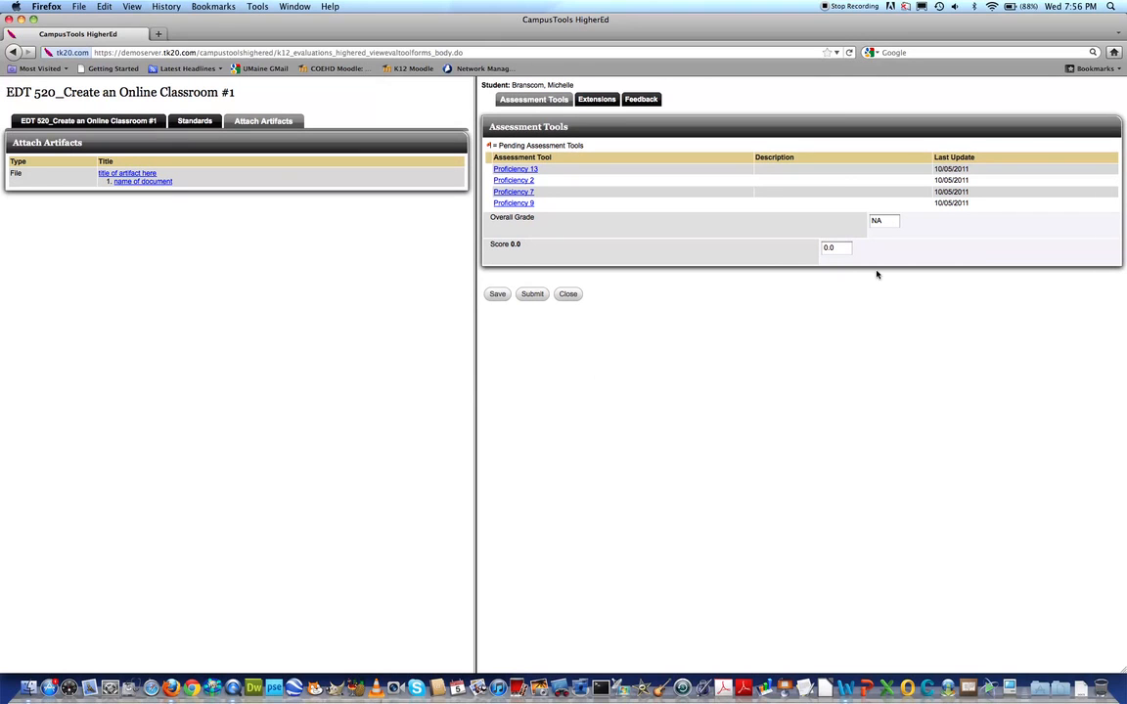
pyautogui.click(530, 295)
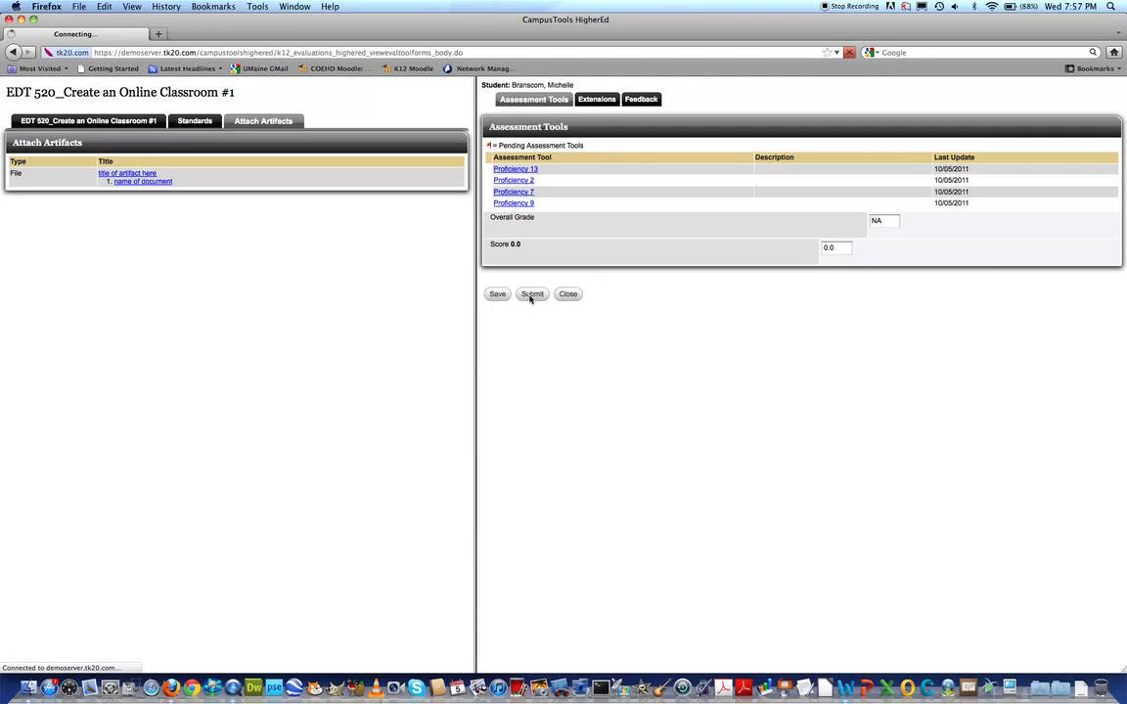